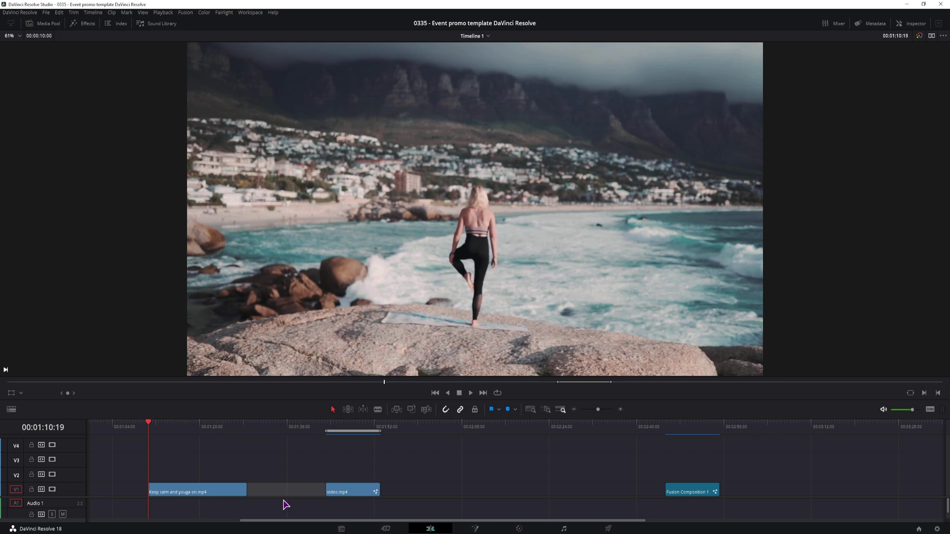
# Step: Select the Keep calm and youga on.mp4 clip on the Edit page timeline
pyautogui.click(196, 494)
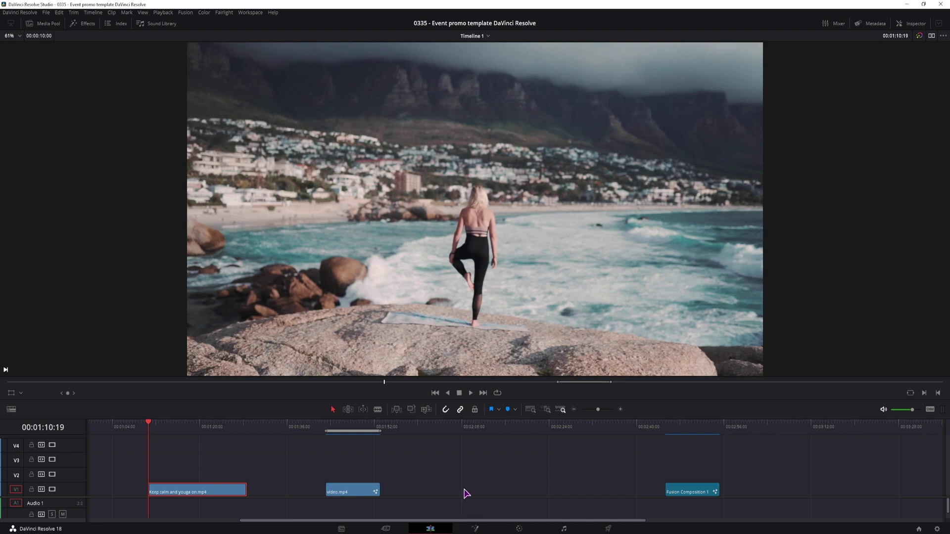
# Step: In Fusion, add Rectangle and Transform nodes and place a small box in the top-left corner
pyautogui.click(470, 528)
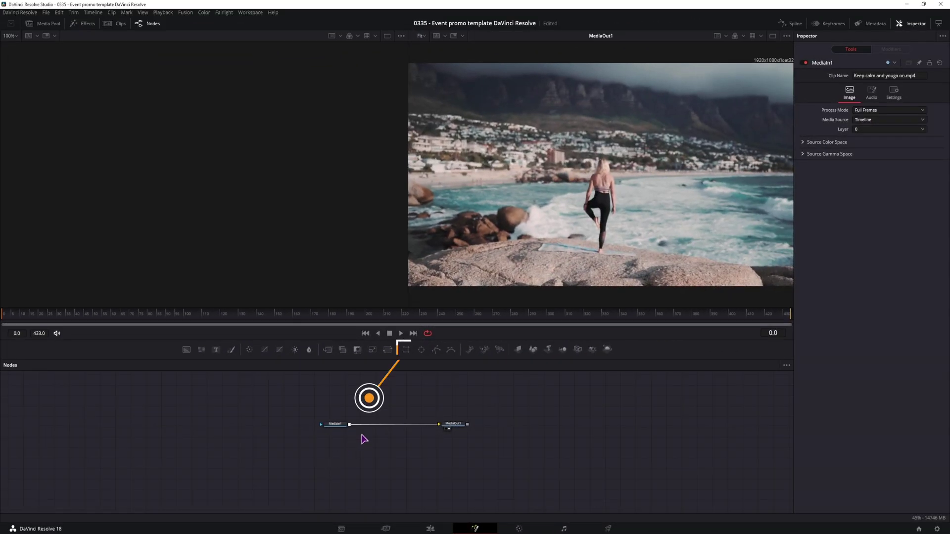
pyautogui.moveTo(406, 349); pyautogui.dragTo(217, 416)
pyautogui.moveTo(112, 415); pyautogui.dragTo(236, 163)
pyautogui.moveTo(387, 349); pyautogui.dragTo(163, 423)
pyautogui.press('1')
pyautogui.moveTo(204, 174); pyautogui.dragTo(29, 66)
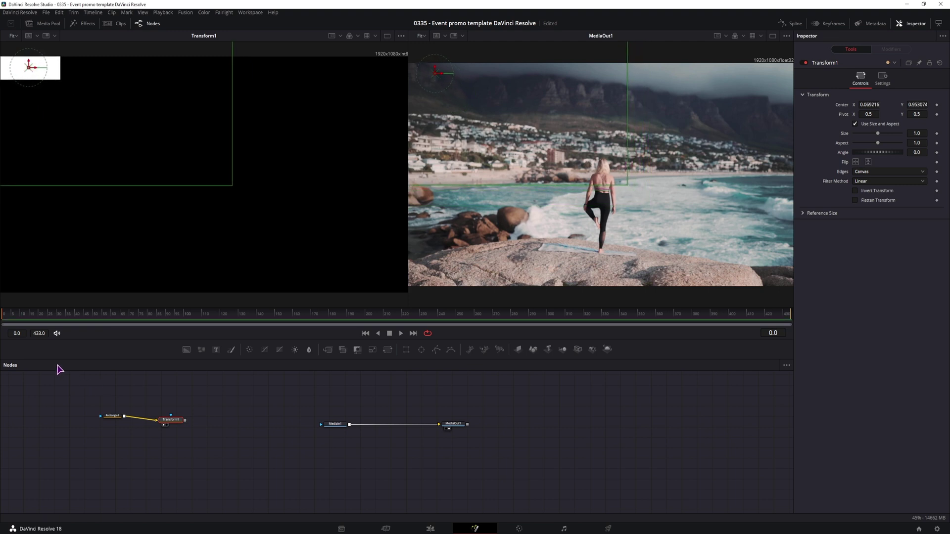
# Step: Keyframe the rectangle's Level from 0 at frame 10 to 1 at frame 25
pyautogui.click(22, 318)
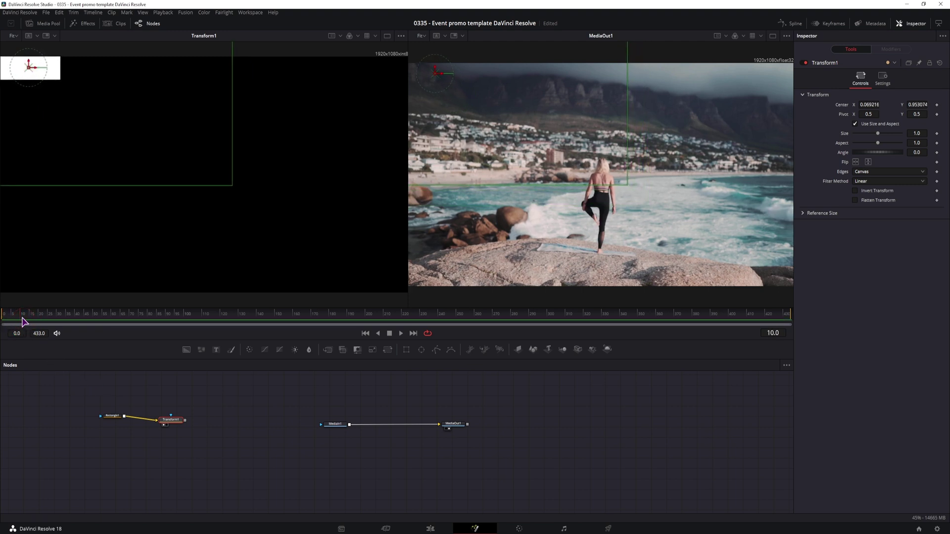
pyautogui.click(112, 416)
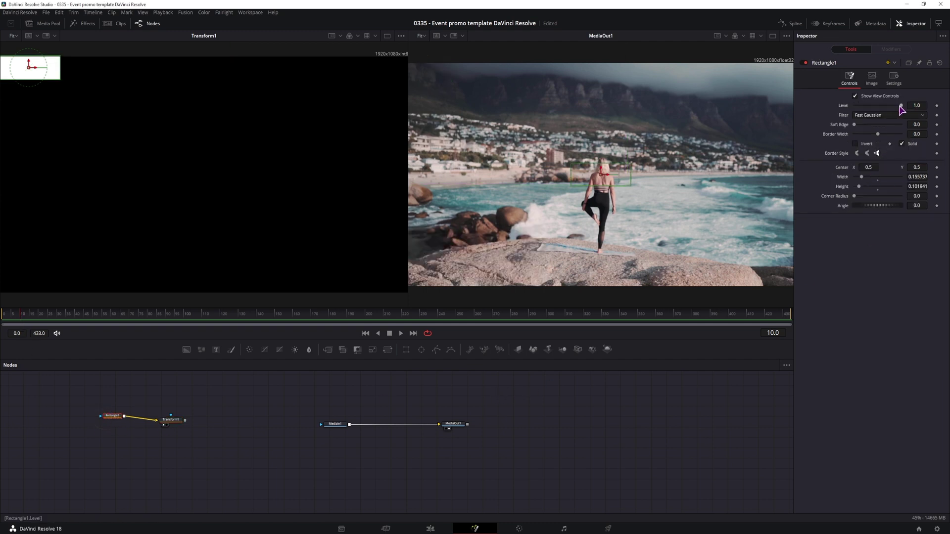
pyautogui.moveTo(901, 106); pyautogui.dragTo(849, 108)
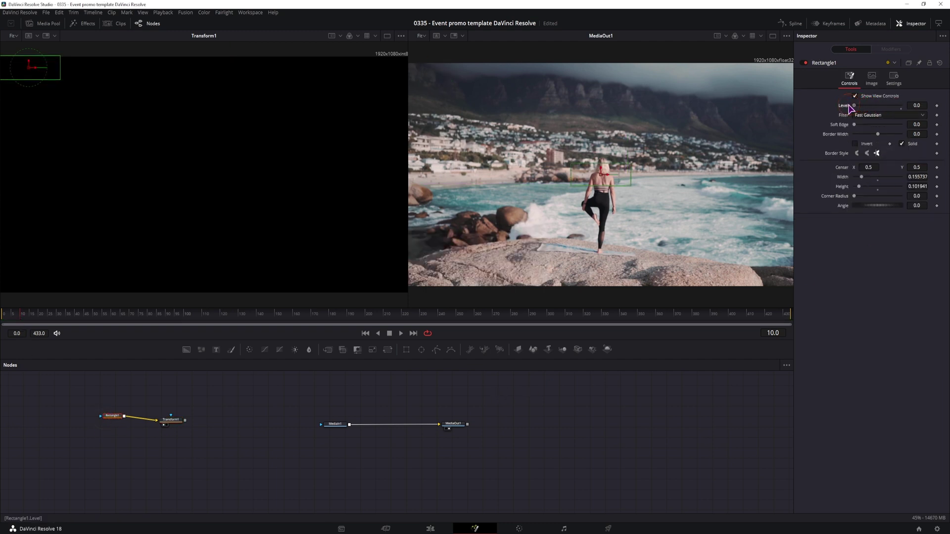
pyautogui.click(936, 105)
pyautogui.moveTo(33, 321); pyautogui.dragTo(52, 320)
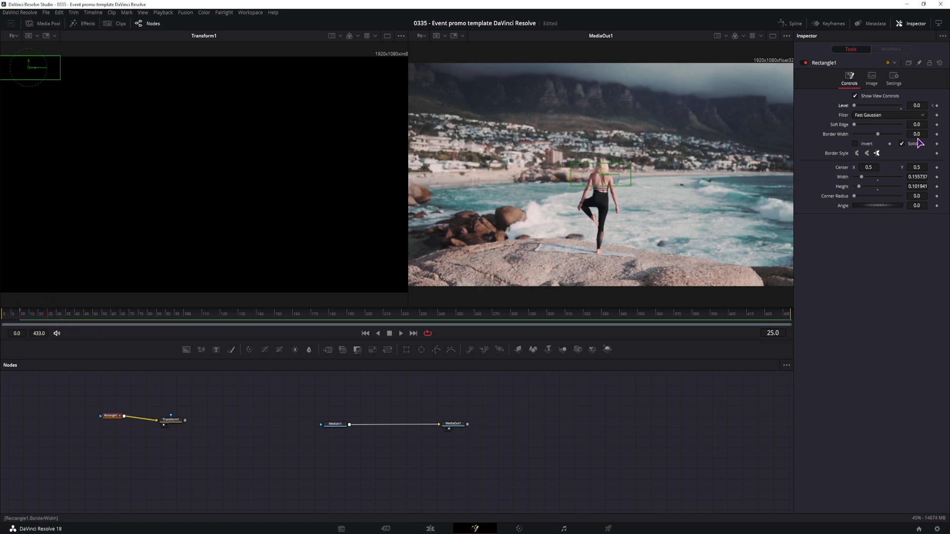
pyautogui.moveTo(855, 106); pyautogui.dragTo(901, 106)
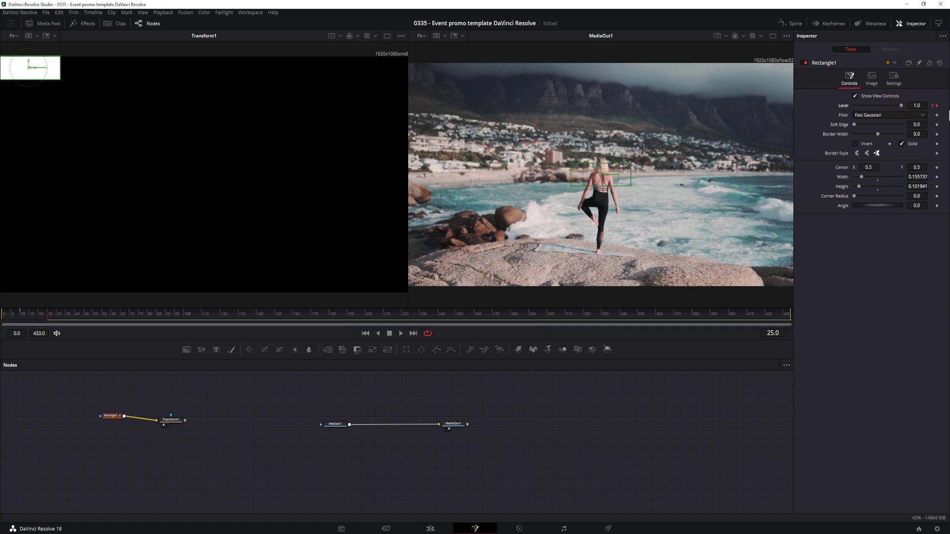
# Step: Keyframe Transform Size from 2 at frame 10 to 1 at frame 25, then play it back
pyautogui.click(176, 422)
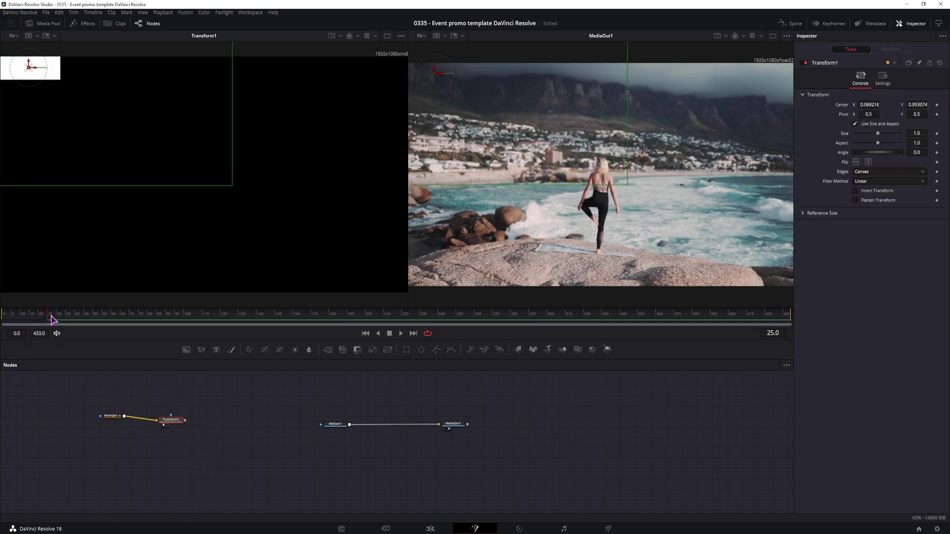
pyautogui.click(936, 133)
pyautogui.click(20, 316)
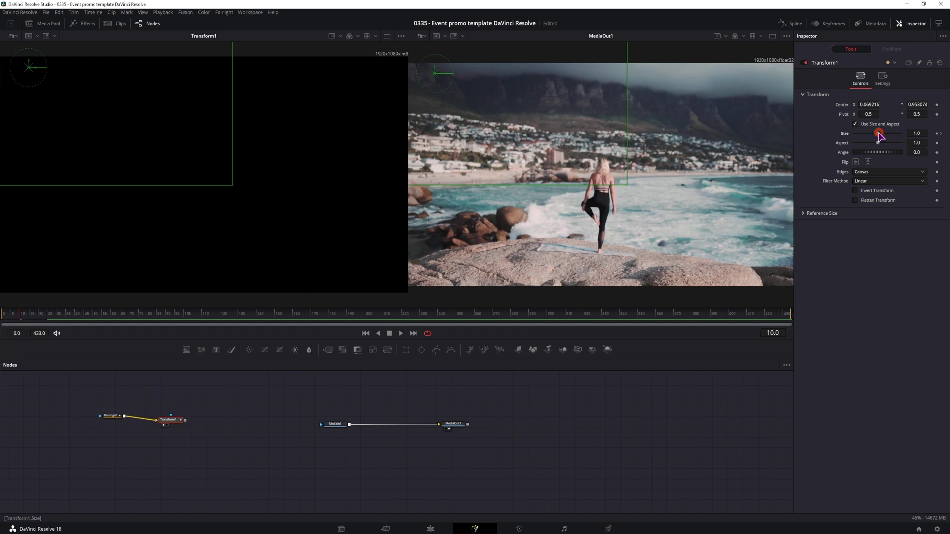
pyautogui.moveTo(880, 136); pyautogui.dragTo(886, 137)
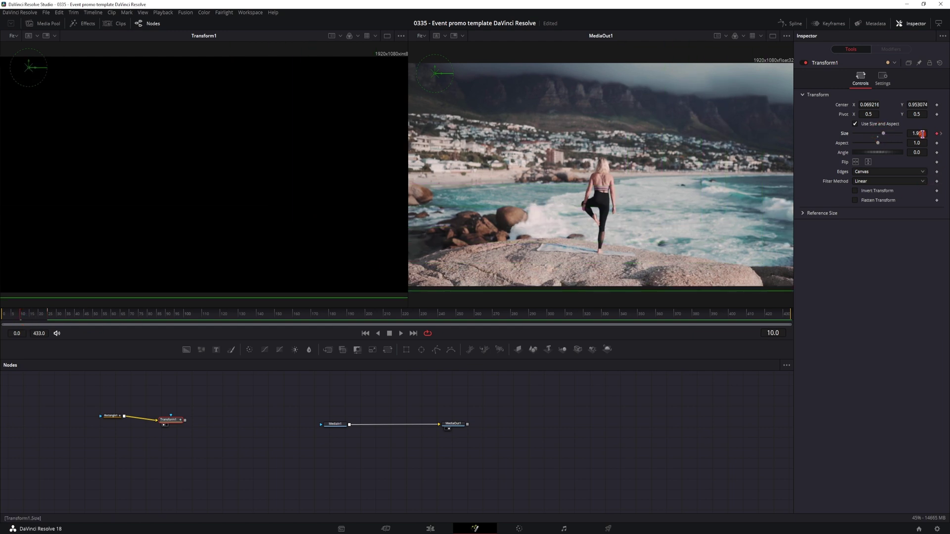
pyautogui.press('space')
pyautogui.press('space')
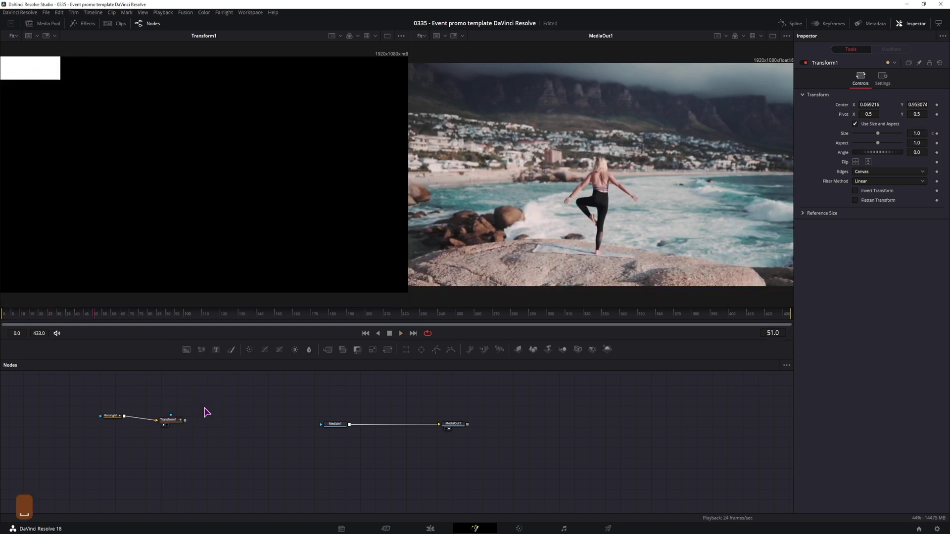
# Step: Connect Transform1 to MediaIn1's Effect Mask and play back the masked clip
pyautogui.moveTo(185, 420); pyautogui.dragTo(322, 426)
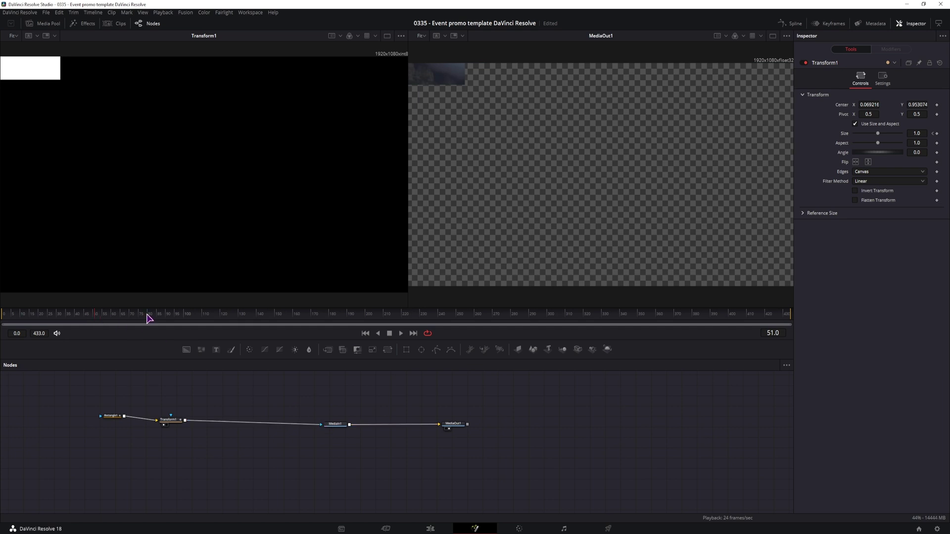
pyautogui.click(19, 314)
pyautogui.click(412, 77)
pyautogui.press('space')
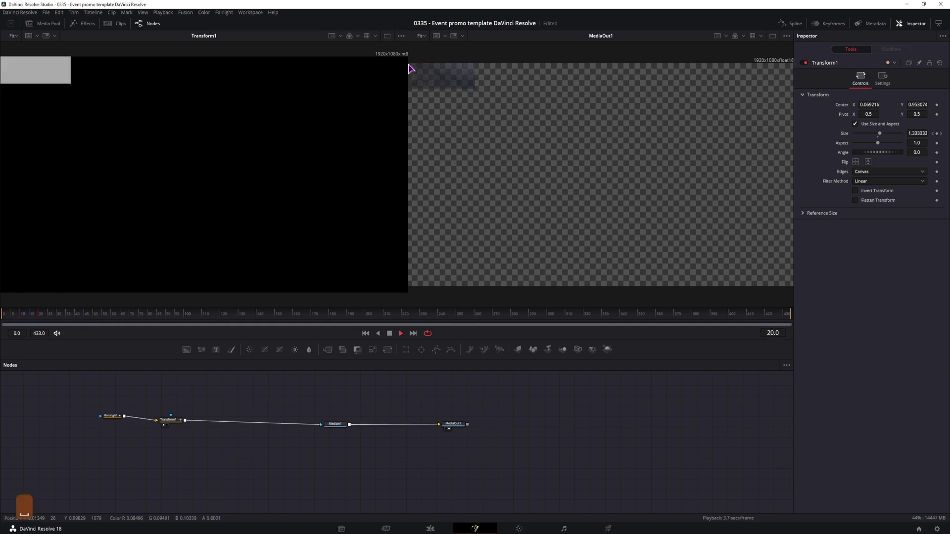
pyautogui.click(336, 425)
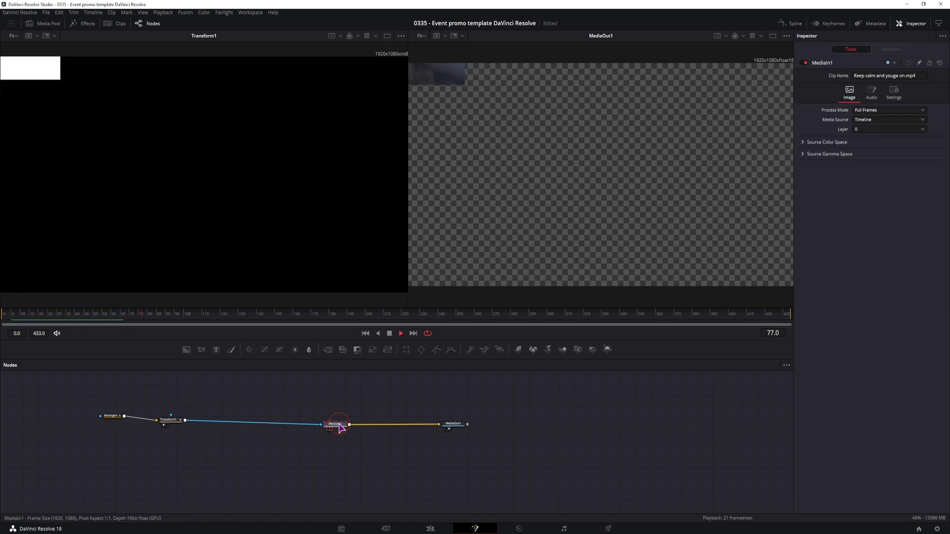
pyautogui.press('space')
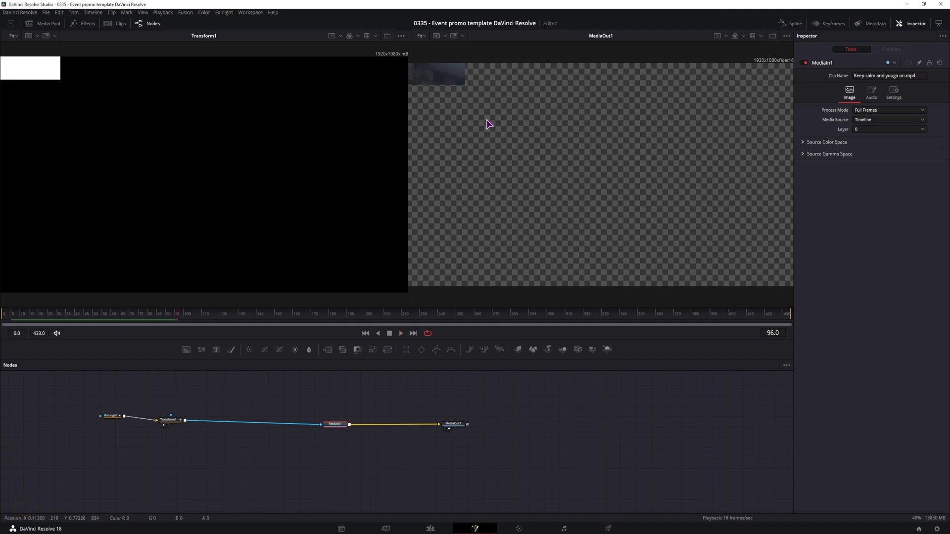
pyautogui.click(263, 402)
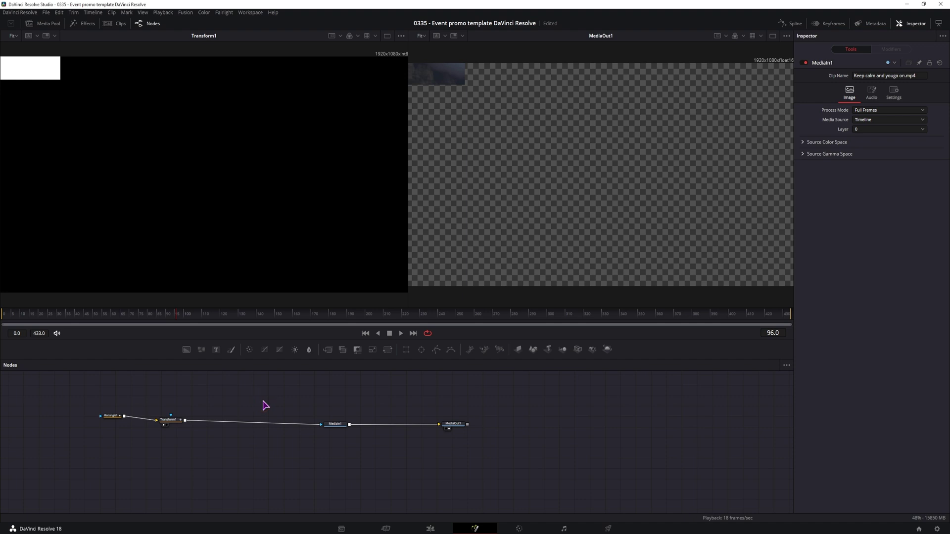
# Step: Add a Duplicate node after Transform1 with 7 copies and Center X 0.649
pyautogui.hotkey('ctrl', 'space')
pyautogui.write('dupl')
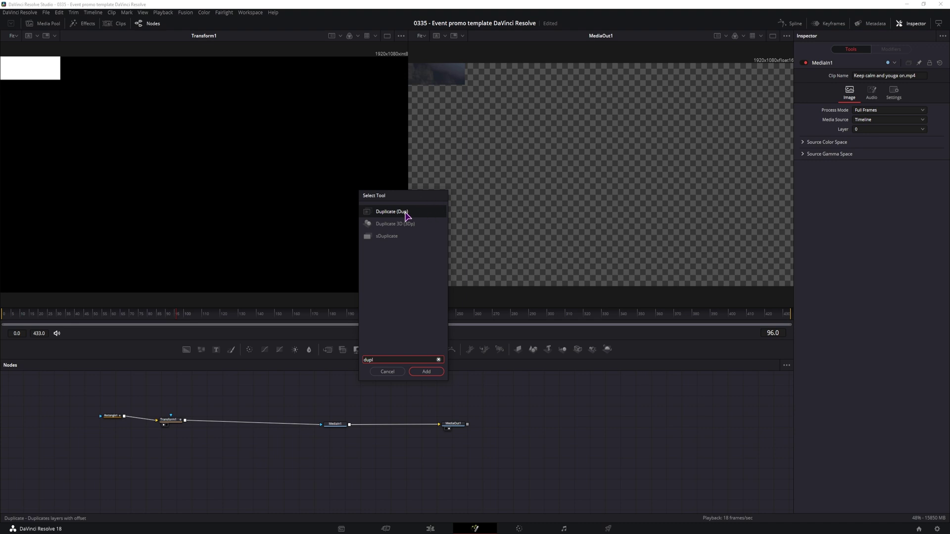
pyautogui.press('Return')
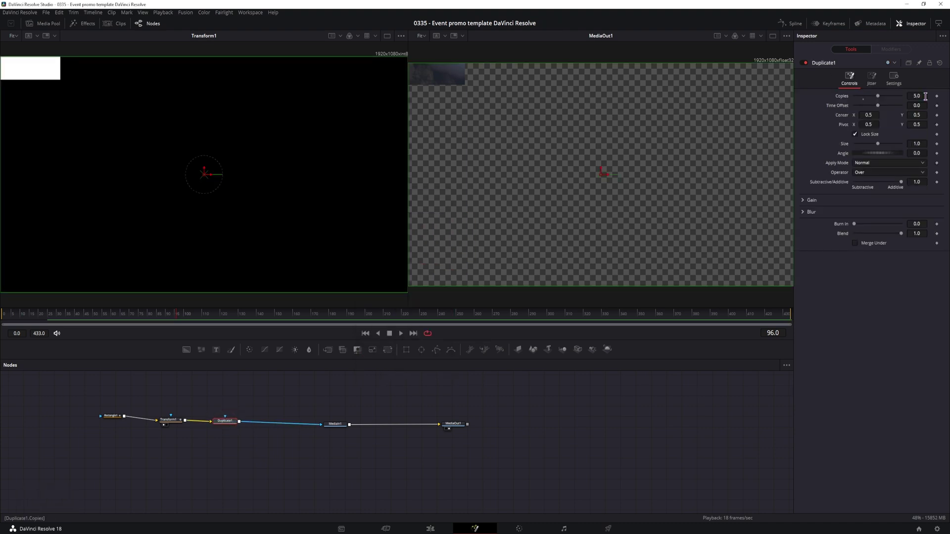
pyautogui.click(923, 96)
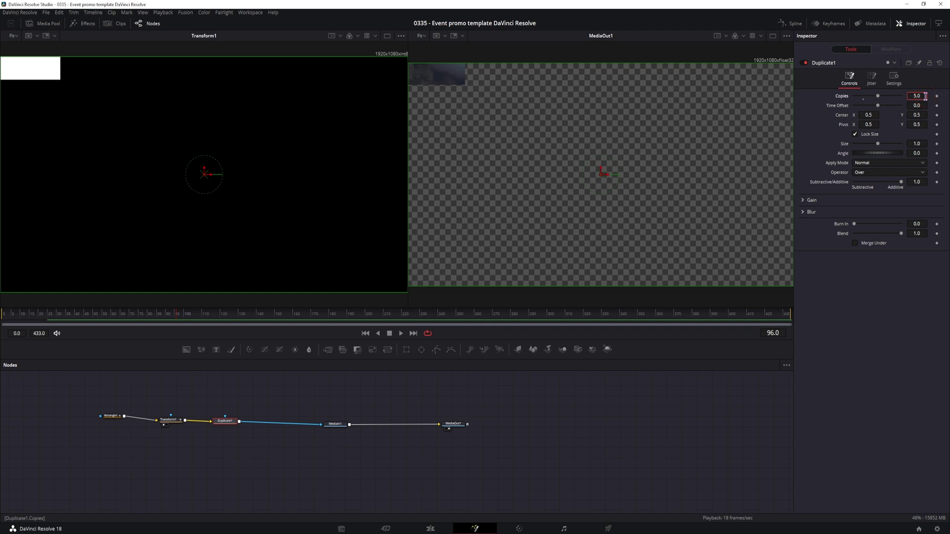
pyautogui.click(114, 417)
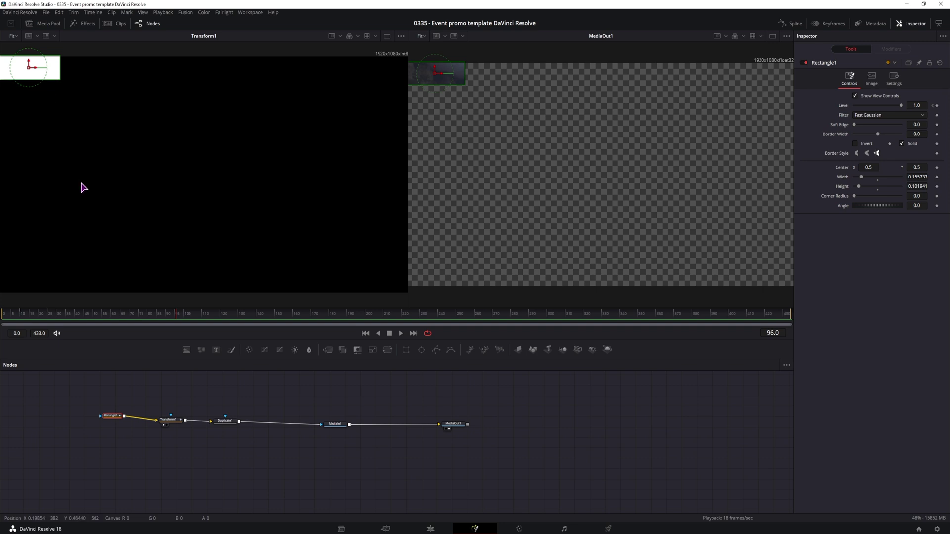
pyautogui.click(224, 421)
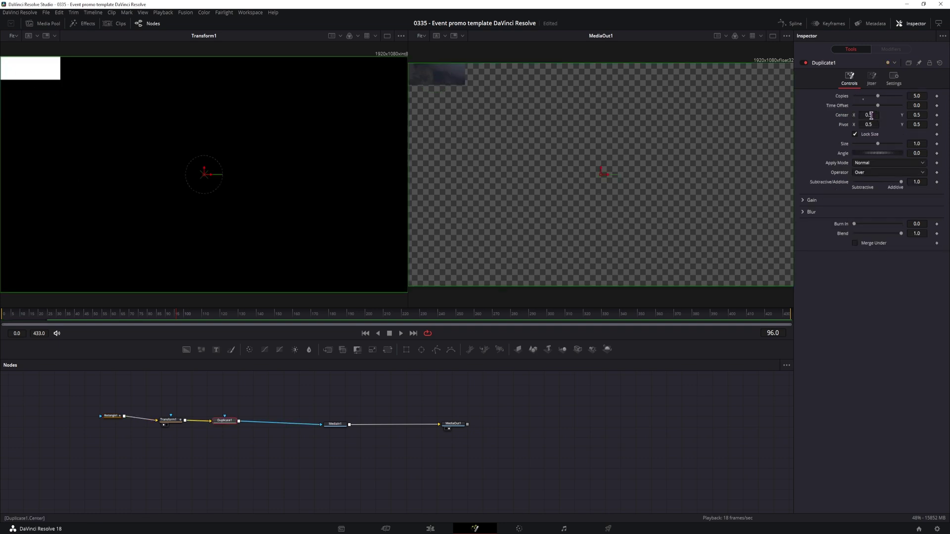
pyautogui.moveTo(864, 115); pyautogui.dragTo(913, 104)
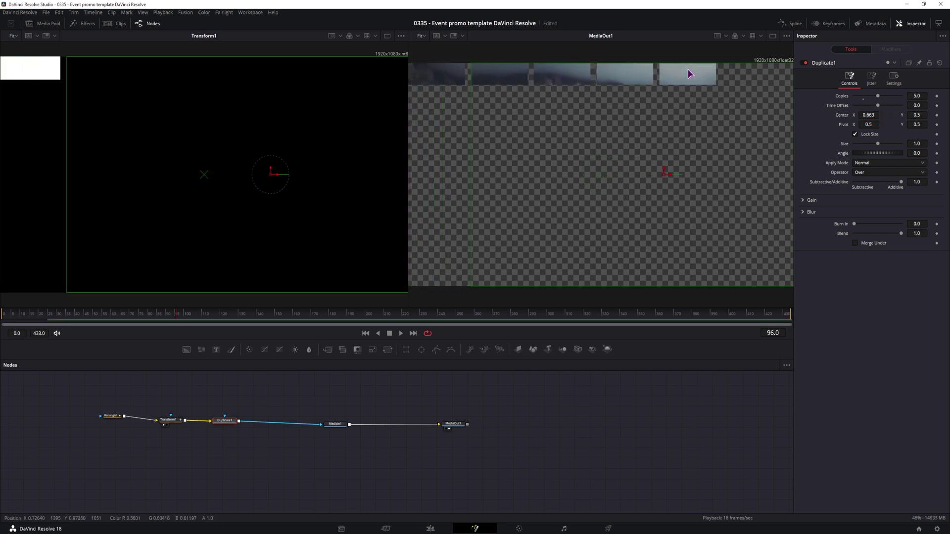
pyautogui.click(926, 96)
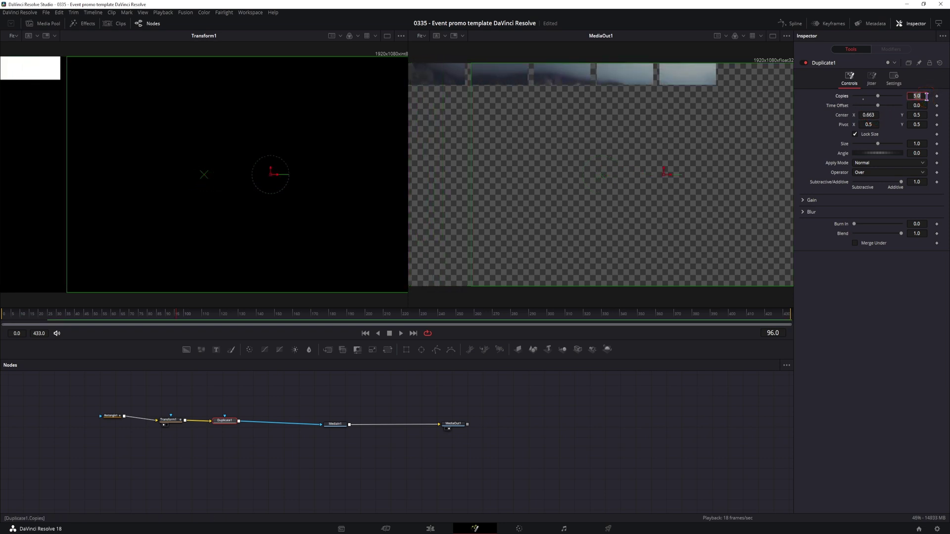
pyautogui.write('7')
pyautogui.press('Return')
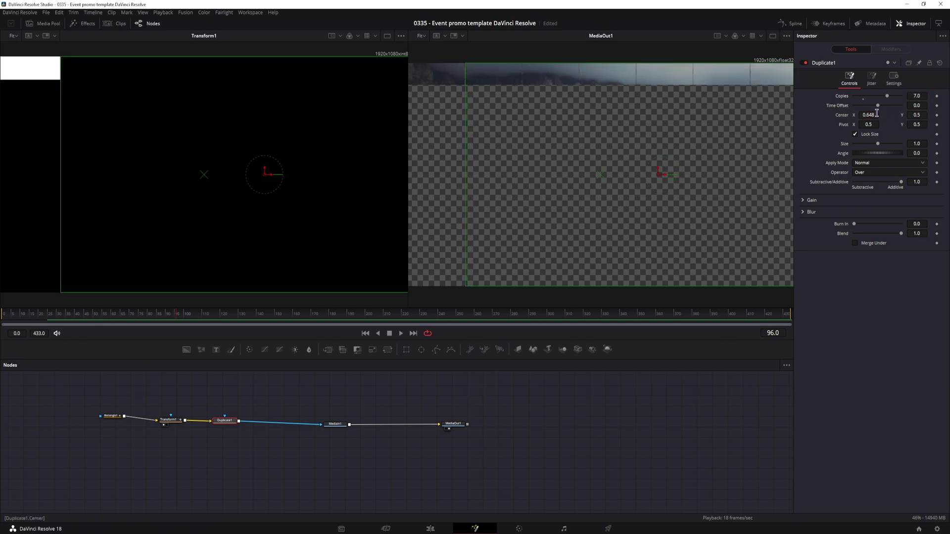
pyautogui.scroll(1, 876, 114)
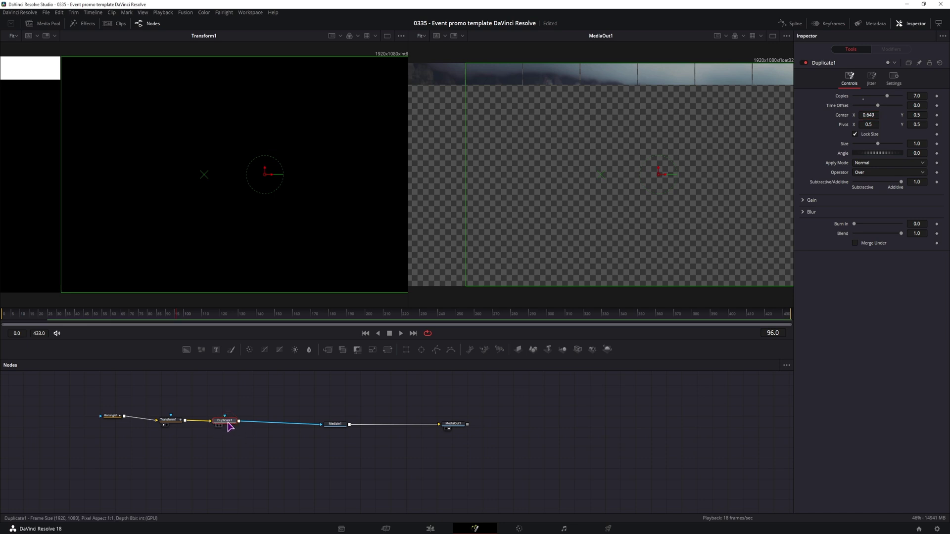
# Step: Paste a second Duplicate node with Center X 0.5, Center Y 0.399 and 10 copies
pyautogui.press('ctrl')
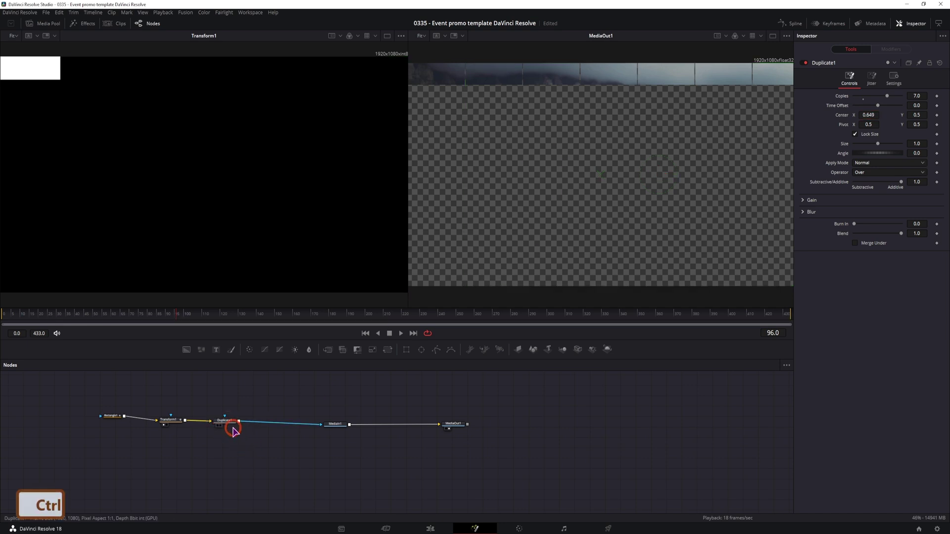
pyautogui.hotkey('ctrl', 'v')
pyautogui.doubleClick(843, 117)
pyautogui.moveTo(925, 117); pyautogui.dragTo(924, 94)
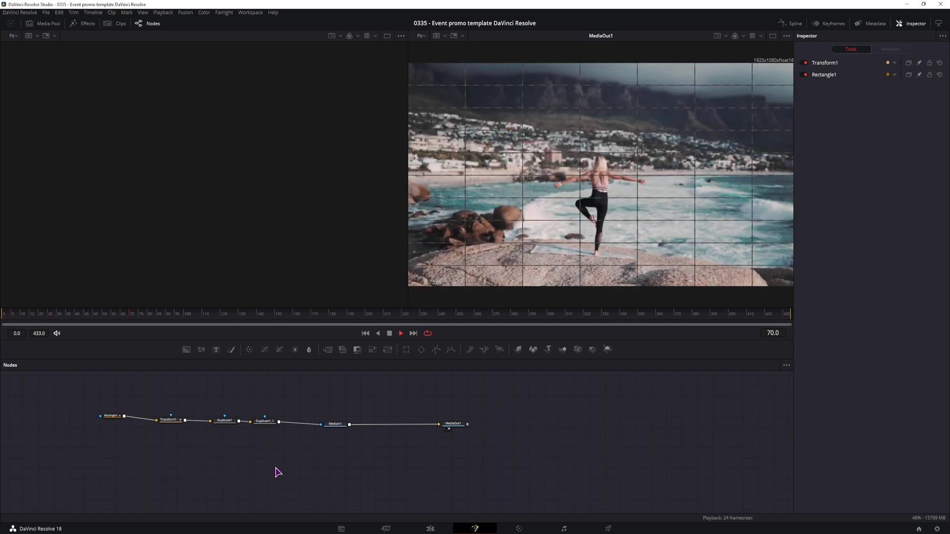
pyautogui.press('space')
pyautogui.click(209, 465)
# Step: Set Duplicate1's Time Offset to -15
pyautogui.moveTo(204, 455); pyautogui.dragTo(282, 419)
pyautogui.moveTo(200, 455); pyautogui.dragTo(91, 399)
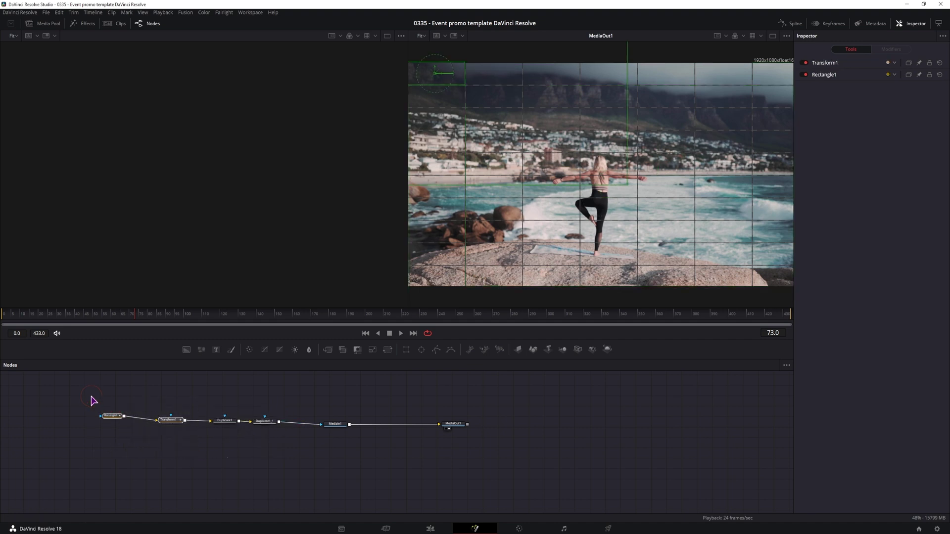
pyautogui.click(225, 421)
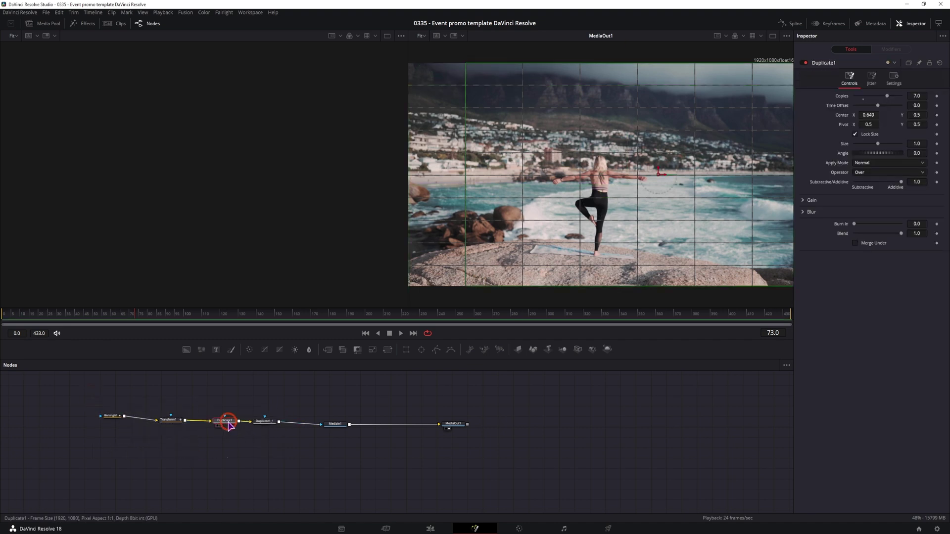
pyautogui.click(916, 106)
pyautogui.write('-15')
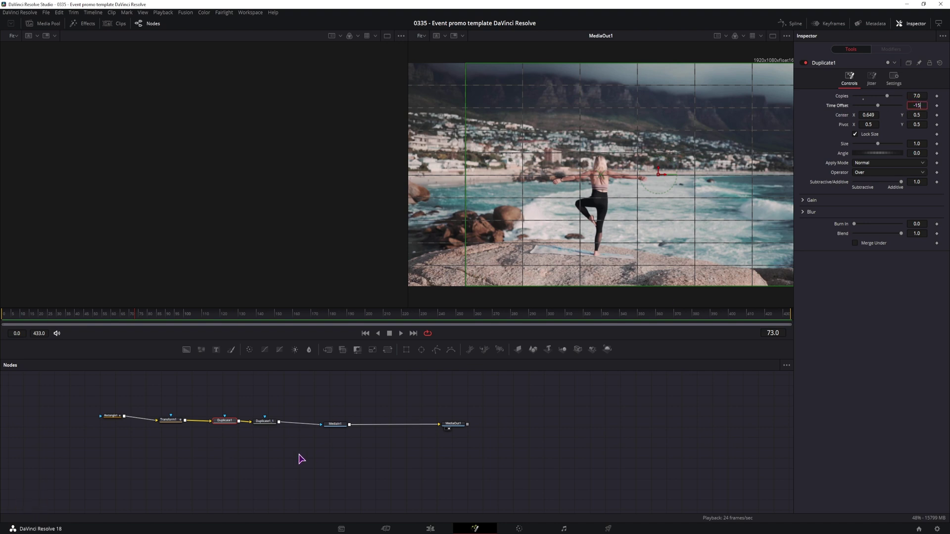
pyautogui.click(263, 424)
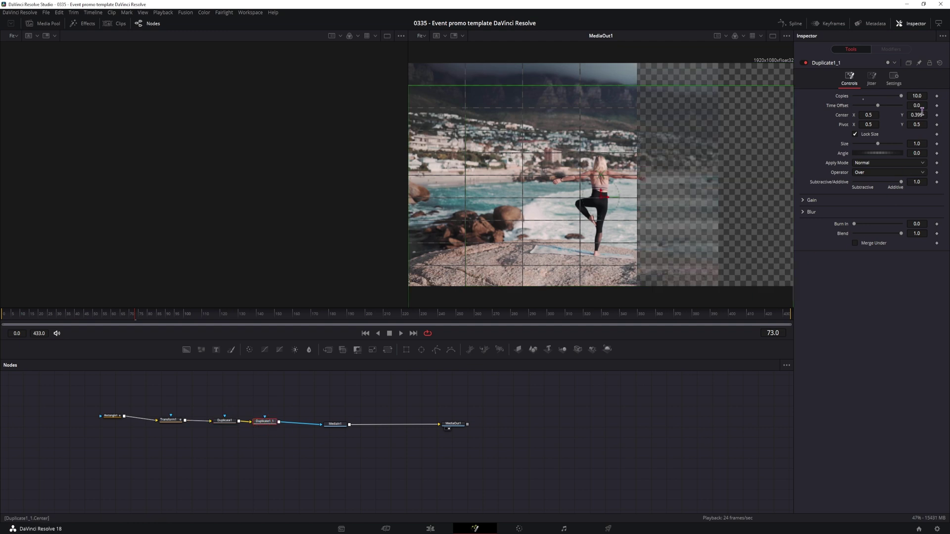
# Step: Set Duplicate1_1's Time Offset to -20 and turn the render cache to None
pyautogui.write('-20')
pyautogui.press('Return')
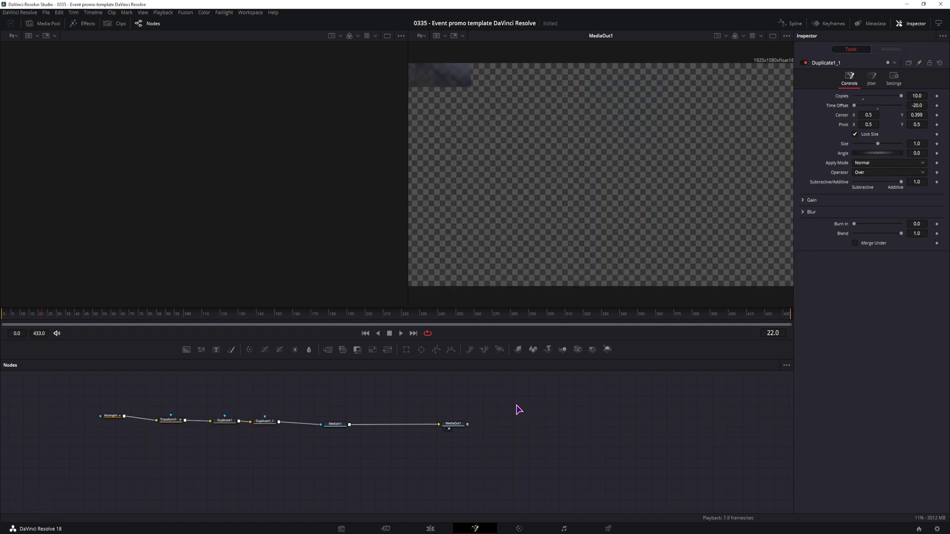
pyautogui.click(164, 12)
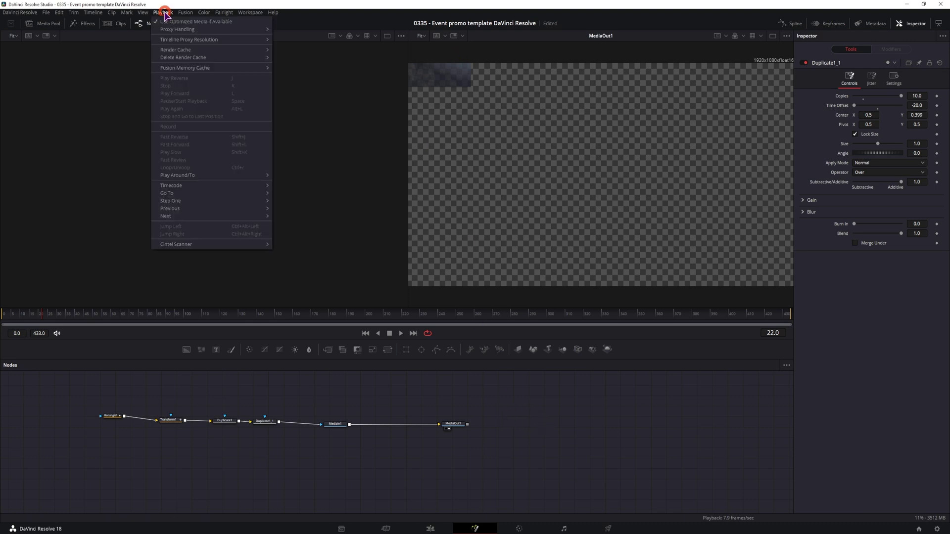
pyautogui.moveTo(194, 50)
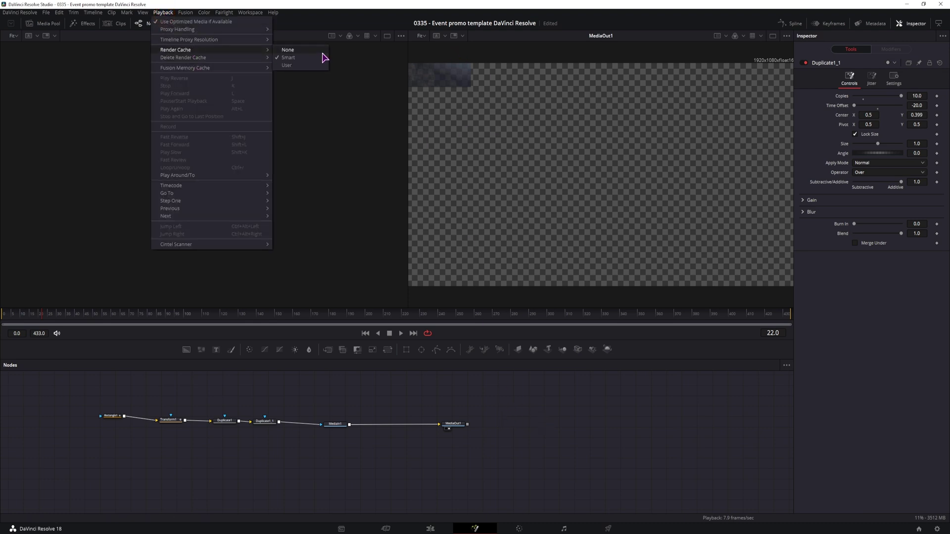
pyautogui.click(307, 50)
# Step: Toggle High Quality viewer playback and play the staggered tile reveal
pyautogui.rightClick(471, 339)
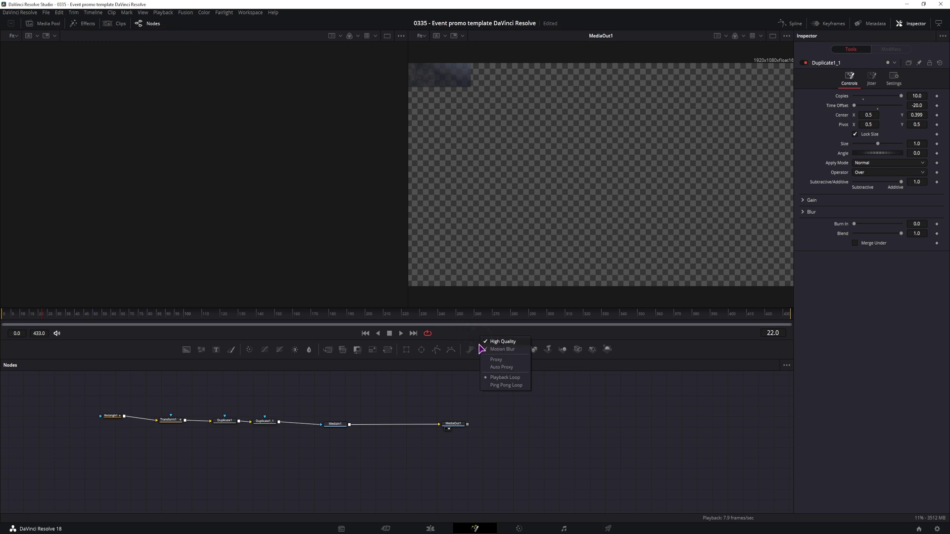
pyautogui.click(461, 334)
pyautogui.click(427, 334)
pyautogui.click(489, 340)
pyautogui.rightClick(495, 341)
pyautogui.click(500, 352)
pyautogui.click(569, 424)
pyautogui.press('space')
pyautogui.click(588, 461)
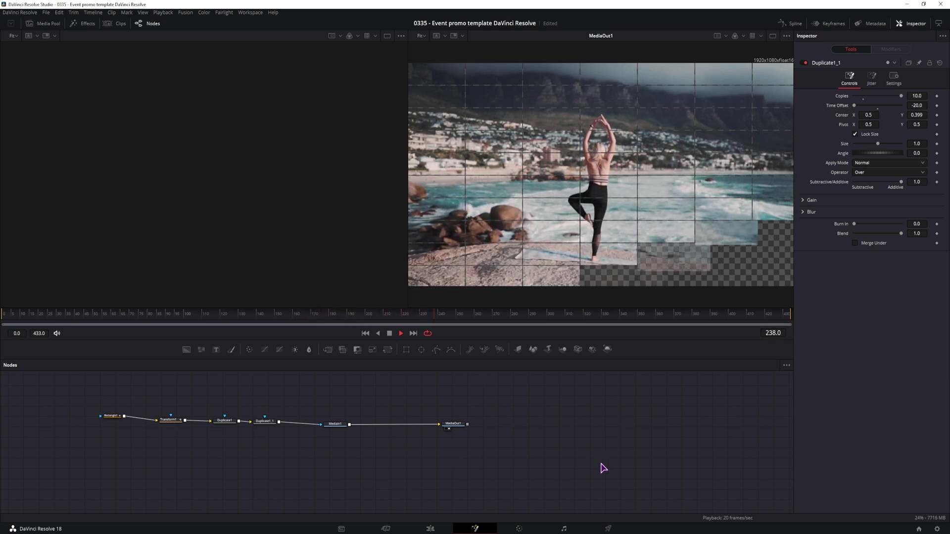
# Step: Add a Drop Shadow node to the graph and move it aside
pyautogui.press('space')
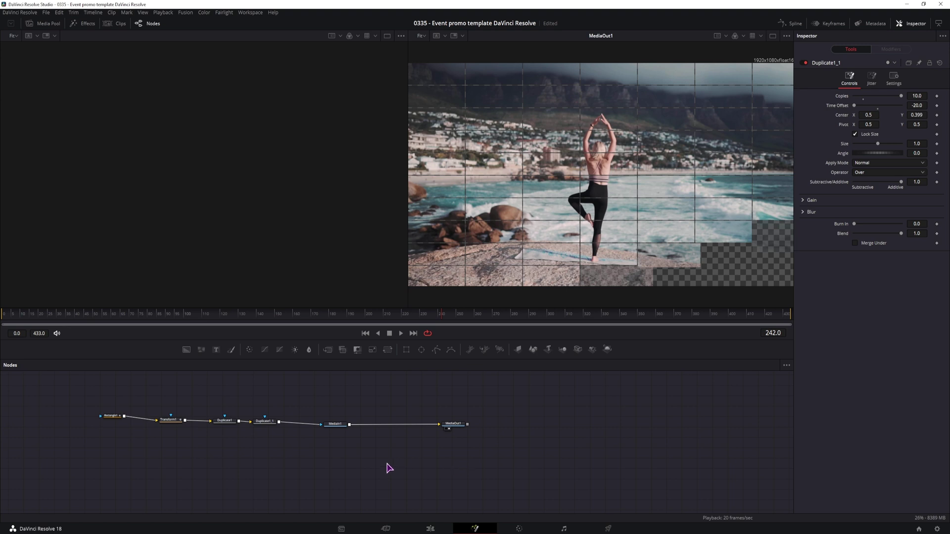
pyautogui.hotkey('ctrl', 'space')
pyautogui.write('shd')
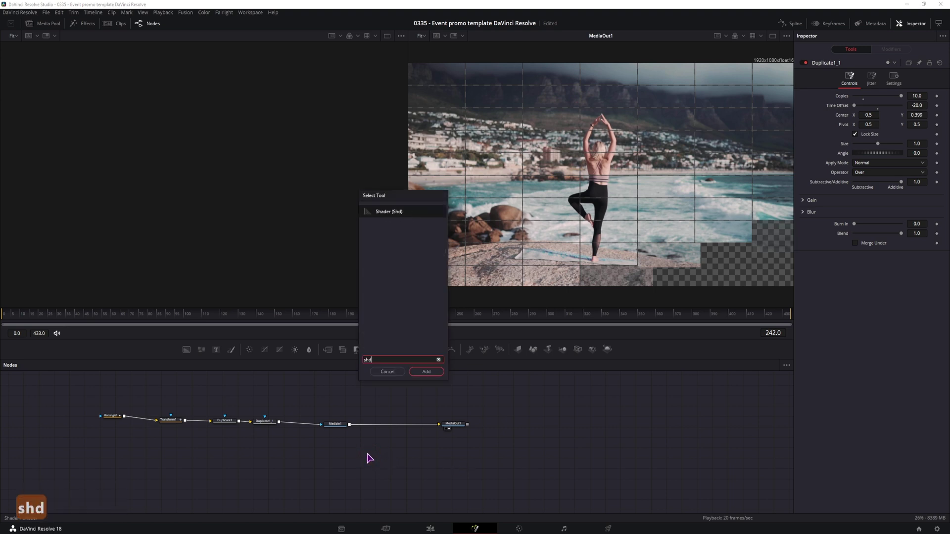
pyautogui.press('BackSpace')
pyautogui.write('ad')
pyautogui.click(387, 216)
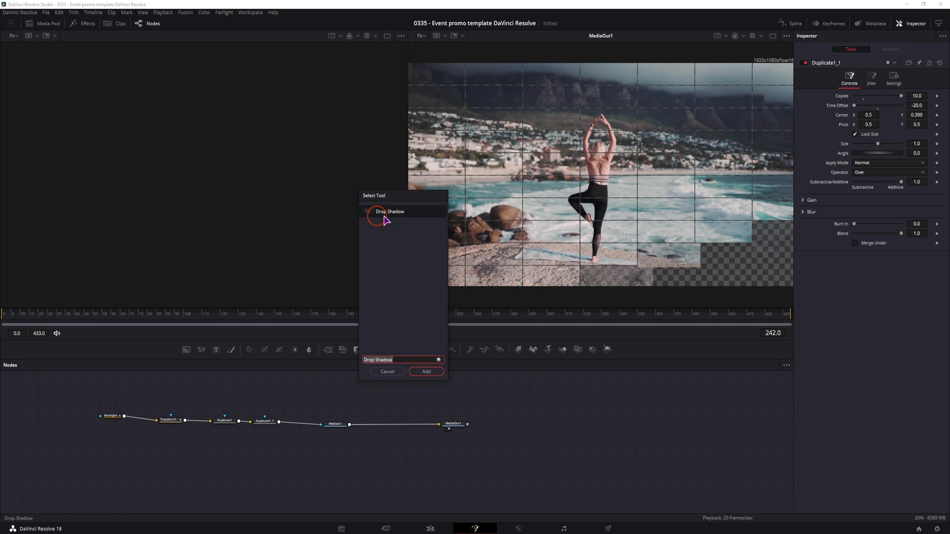
pyautogui.click(426, 372)
pyautogui.moveTo(386, 455); pyautogui.dragTo(344, 457)
# Step: Add a Shadow node and insert it on the Duplicate1_1–MediaIn1 link
pyautogui.hotkey('ctrl', 'space')
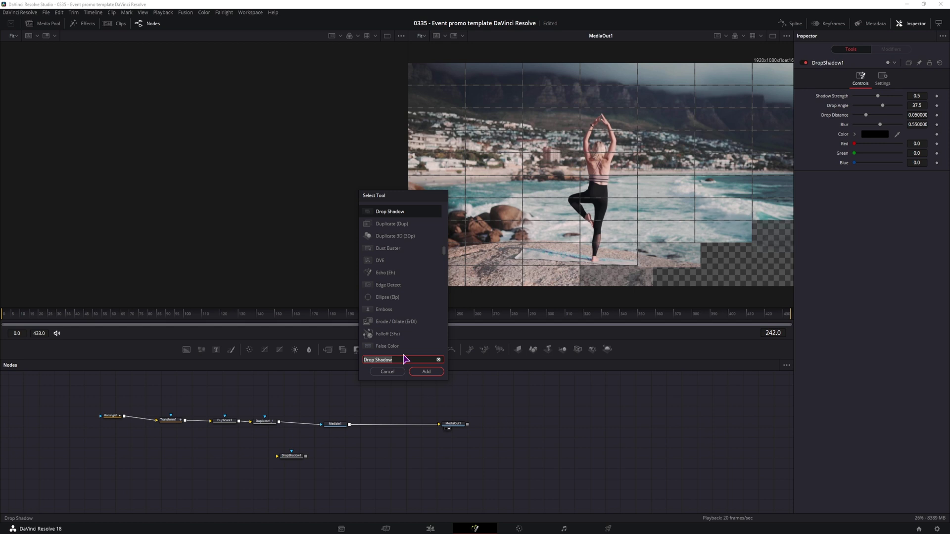
pyautogui.write('shad')
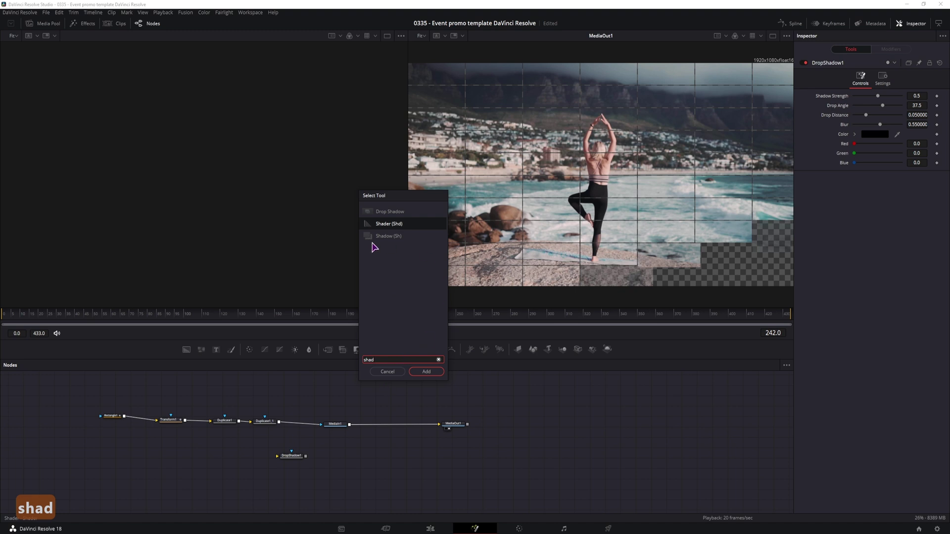
pyautogui.write('ow')
pyautogui.click(426, 372)
pyautogui.click(343, 464)
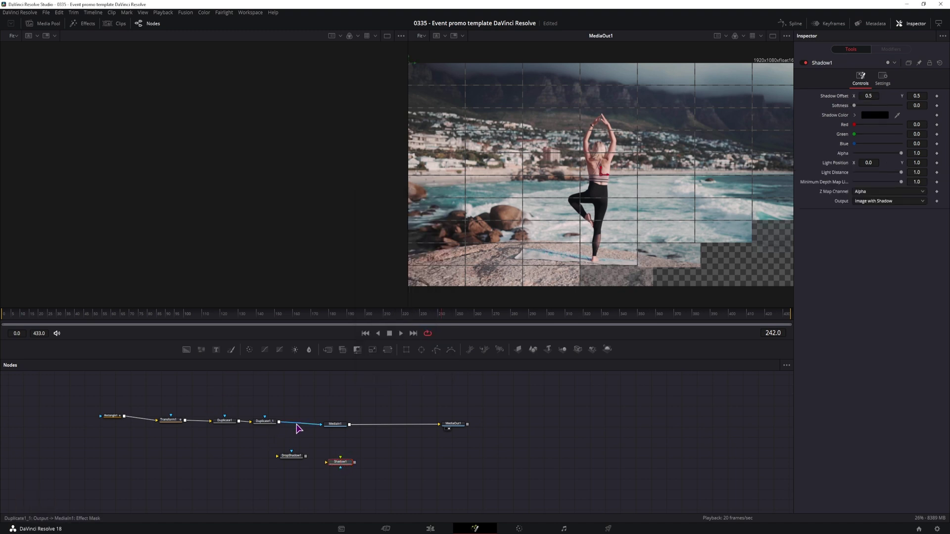
pyautogui.moveTo(335, 424); pyautogui.dragTo(356, 425)
pyautogui.moveTo(340, 462); pyautogui.dragTo(339, 427)
pyautogui.press('shift')
pyautogui.press('shift')
# Step: Set Shadow1's light distance to about 0.73 and its alpha to 0.724
pyautogui.moveTo(396, 429); pyautogui.dragTo(386, 429)
pyautogui.click(385, 426)
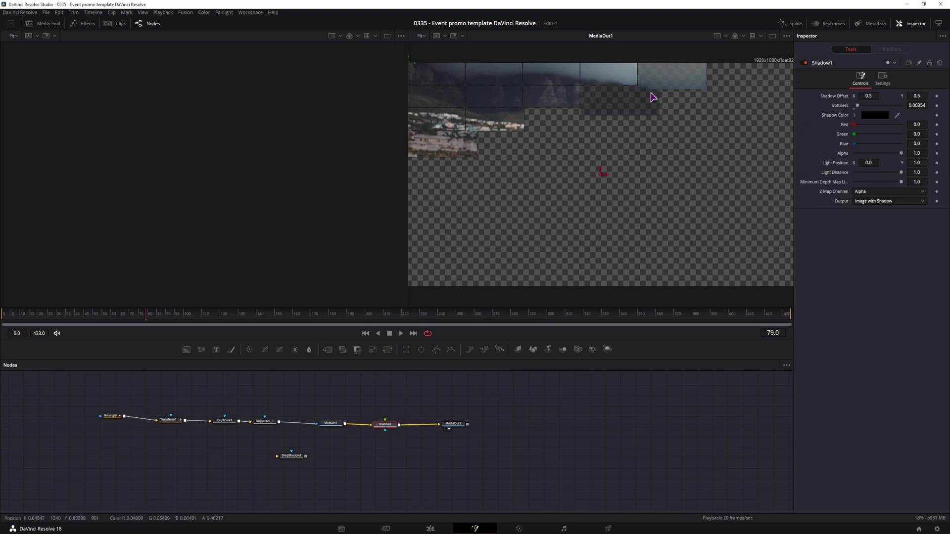
pyautogui.moveTo(900, 173)
pyautogui.mouseDown()
pyautogui.moveTo(884, 177)
pyautogui.moveTo(899, 173)
pyautogui.moveTo(874, 154)
pyautogui.moveTo(909, 162)
pyautogui.moveTo(888, 164)
pyautogui.mouseUp()
pyautogui.moveTo(250, 314); pyautogui.dragTo(691, 316)
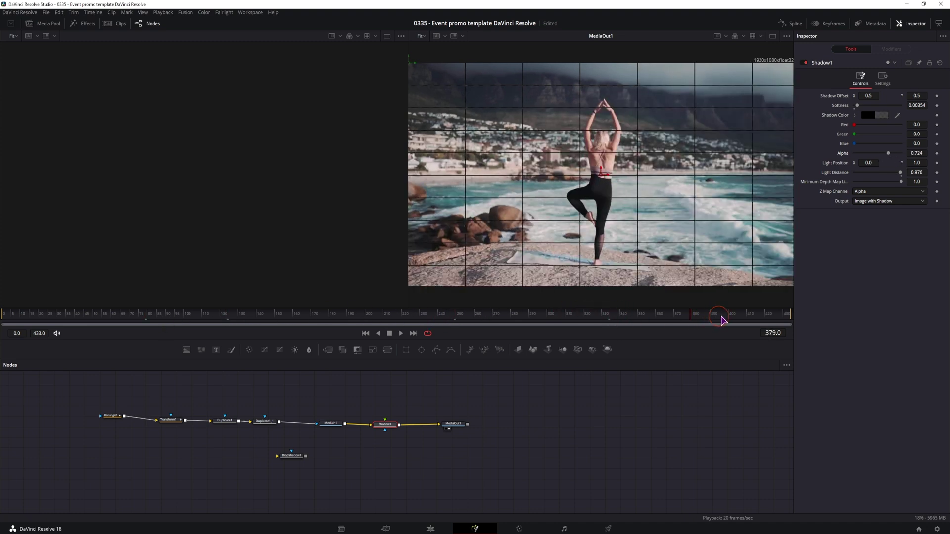
pyautogui.moveTo(888, 154); pyautogui.dragTo(905, 158)
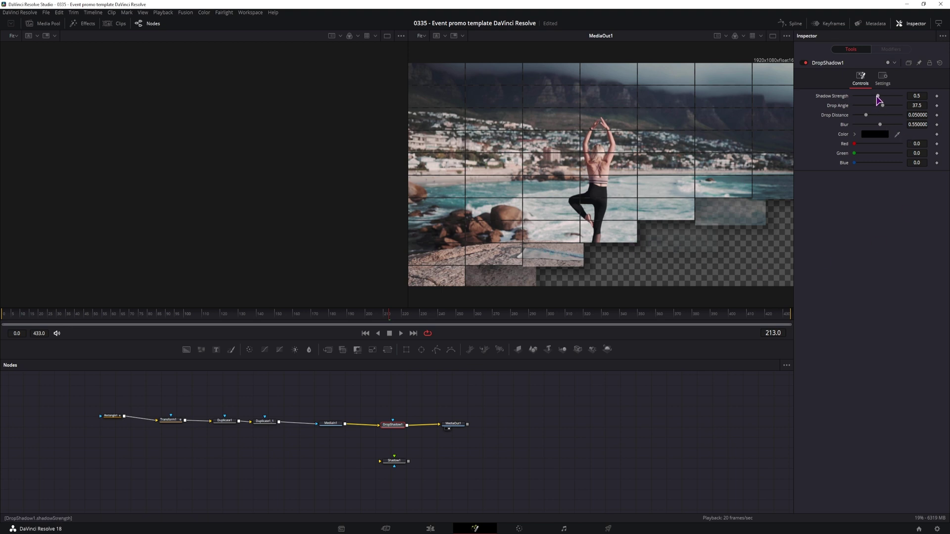
# Step: Raise DropShadow1's Shadow Strength to about 0.6 and replay the reveal
pyautogui.moveTo(877, 96); pyautogui.dragTo(864, 134)
pyautogui.click(452, 424)
pyautogui.press('space')
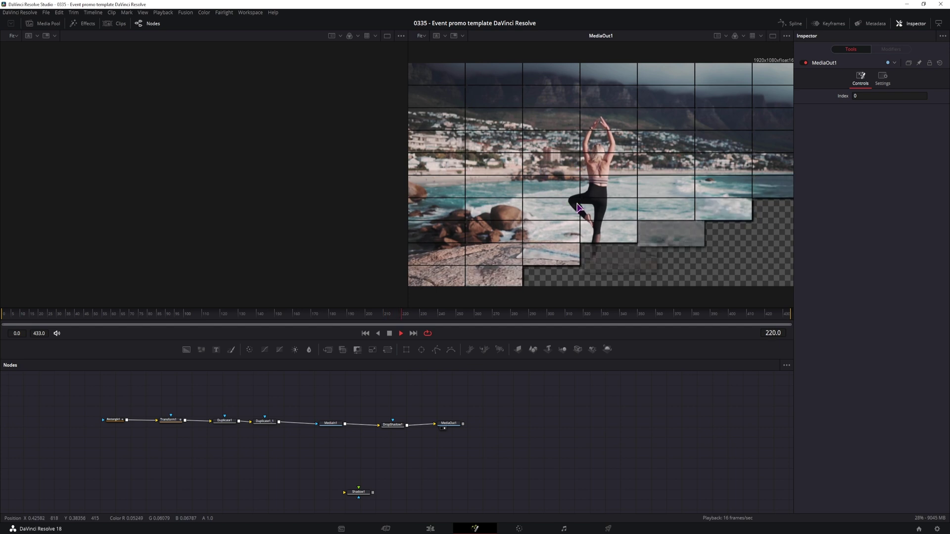
# Step: Copy MediaIn1 and paste it as Instance_MediaIn1 in the node graph
pyautogui.click(110, 423)
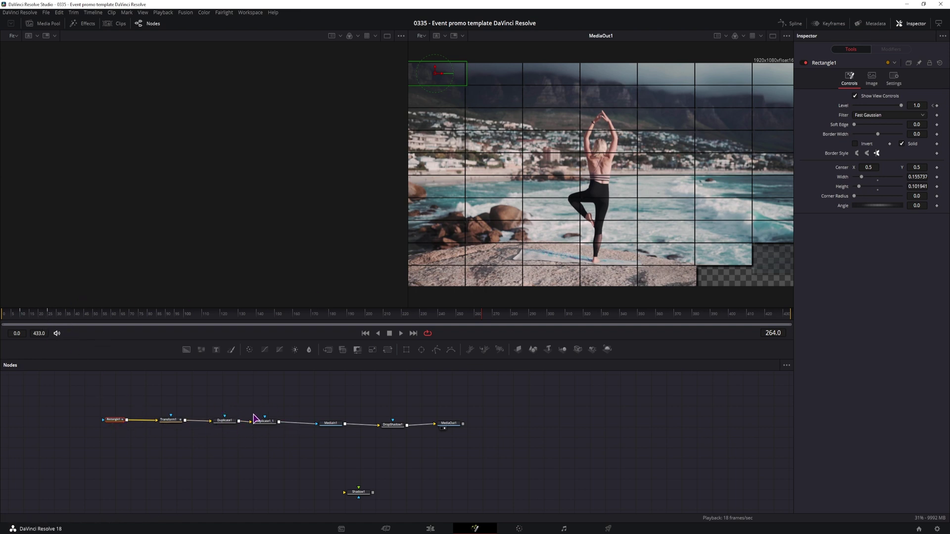
pyautogui.click(685, 317)
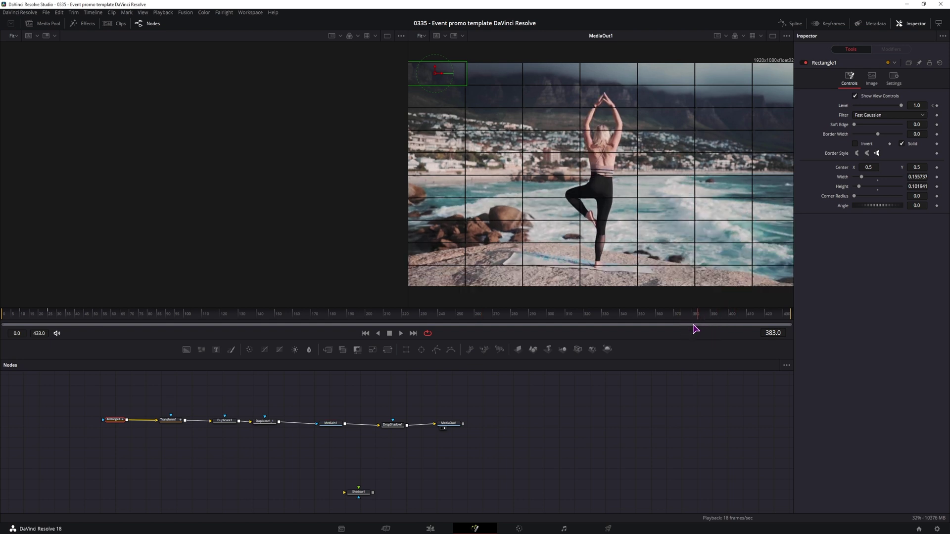
pyautogui.click(331, 425)
pyautogui.hotkey('ctrl', 'c')
pyautogui.click(333, 452)
pyautogui.rightClick(334, 455)
pyautogui.click(359, 448)
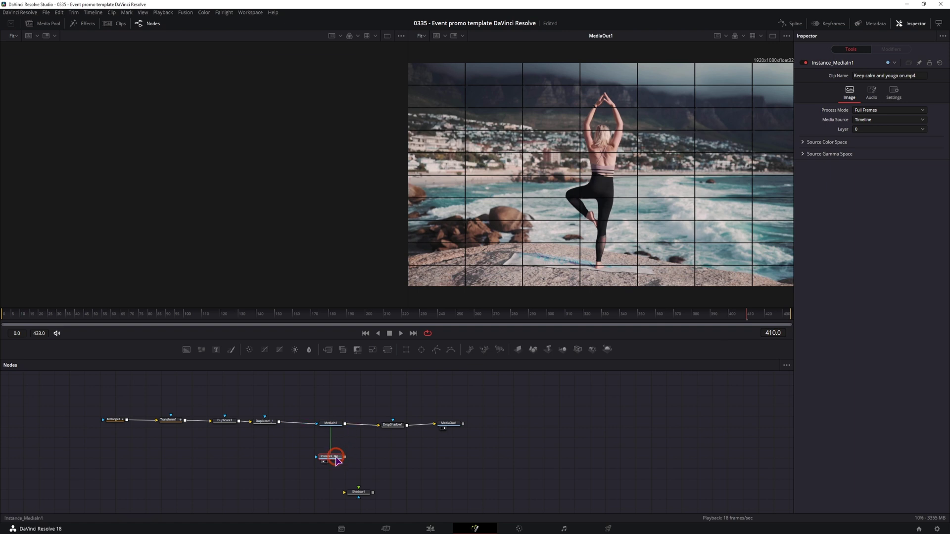
pyautogui.moveTo(333, 460); pyautogui.dragTo(337, 460)
# Step: View Instance_MediaIn1 in the left viewer and add a Dissolve node before MediaOut1
pyautogui.press('1')
pyautogui.moveTo(448, 424); pyautogui.dragTo(515, 427)
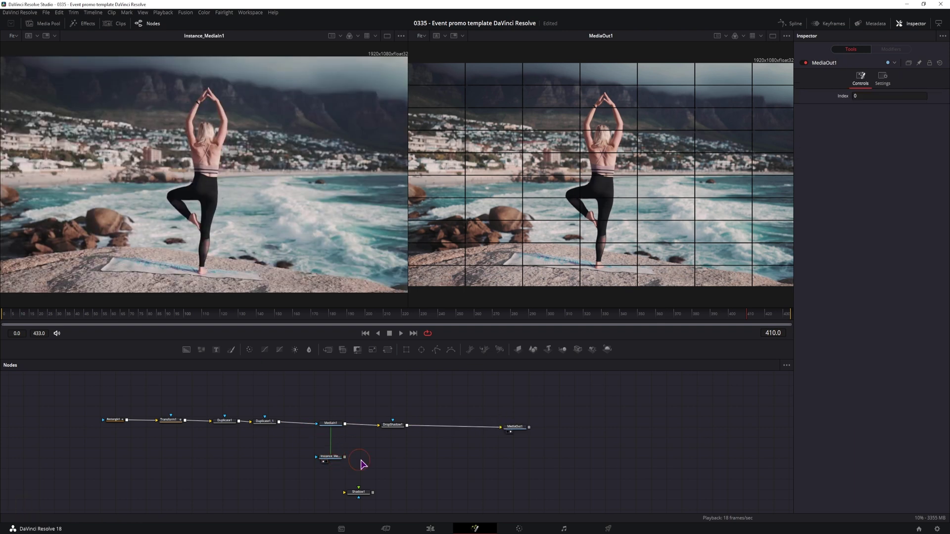
pyautogui.hotkey('ctrl', 'space')
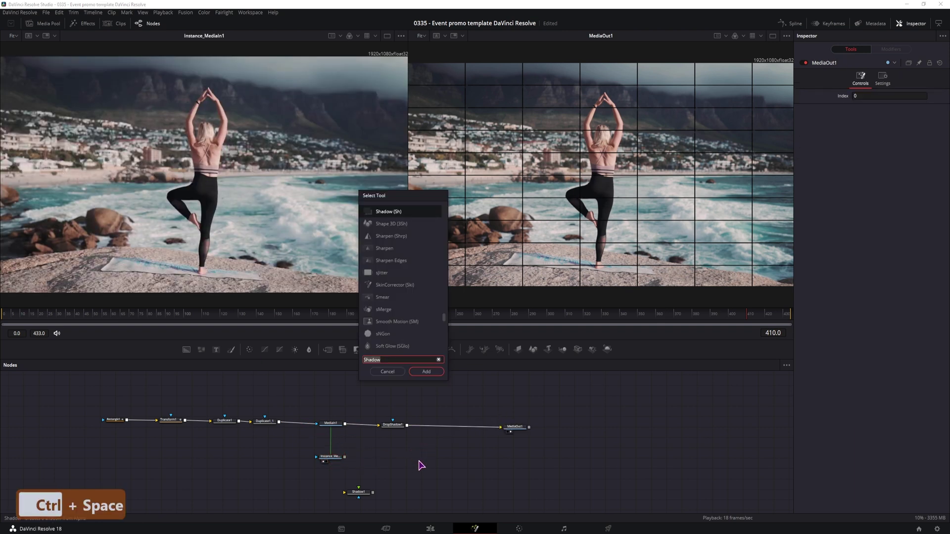
pyautogui.write('diss')
pyautogui.click(426, 371)
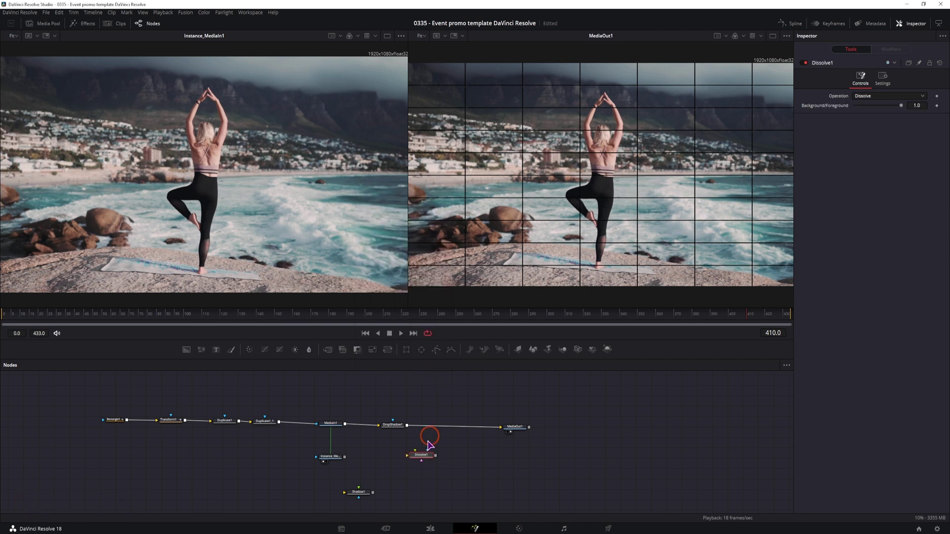
# Step: Wire Instance_MediaIn1 as background and DropShadow1 as foreground into Dissolve1, mix 0.0
pyautogui.moveTo(407, 455); pyautogui.dragTo(332, 457)
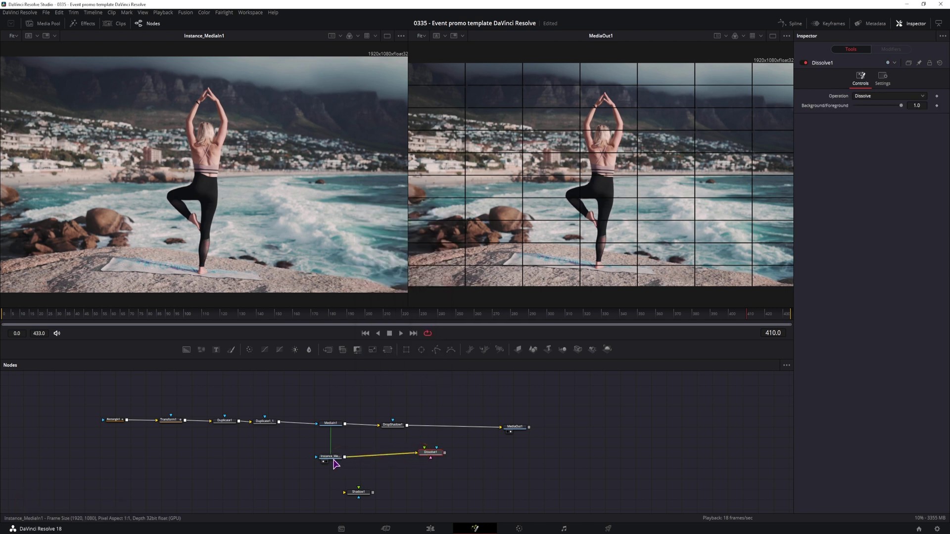
pyautogui.moveTo(407, 424); pyautogui.dragTo(501, 427)
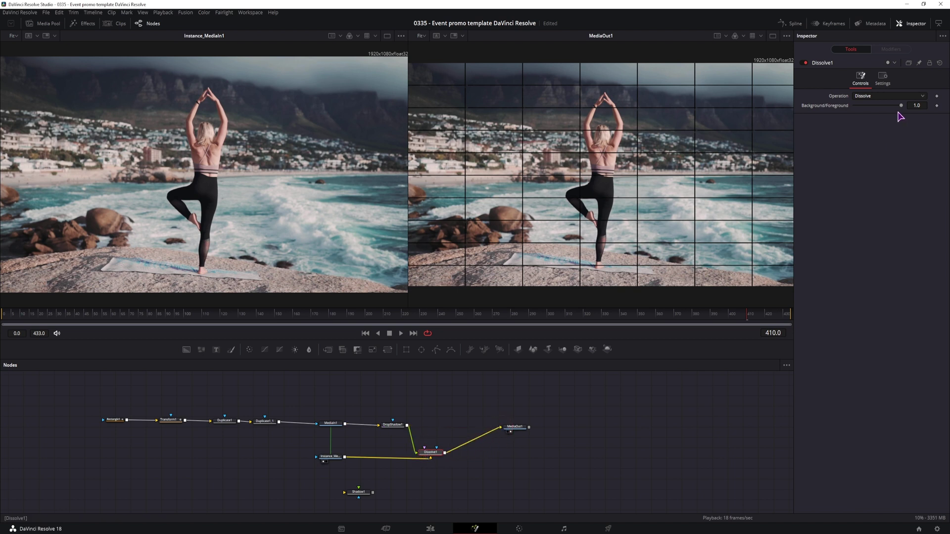
pyautogui.moveTo(901, 105); pyautogui.dragTo(926, 109)
pyautogui.moveTo(430, 453)
pyautogui.mouseDown()
pyautogui.moveTo(435, 439)
pyautogui.moveTo(447, 445)
pyautogui.moveTo(434, 449)
pyautogui.mouseUp()
pyautogui.moveTo(902, 106)
pyautogui.mouseDown()
pyautogui.moveTo(840, 106)
pyautogui.moveTo(901, 106)
pyautogui.mouseUp()
# Step: Keyframe Dissolve1's Background/Foreground from 1.0 at frame 330 to 0.0 at frame 340, then play
pyautogui.click(559, 314)
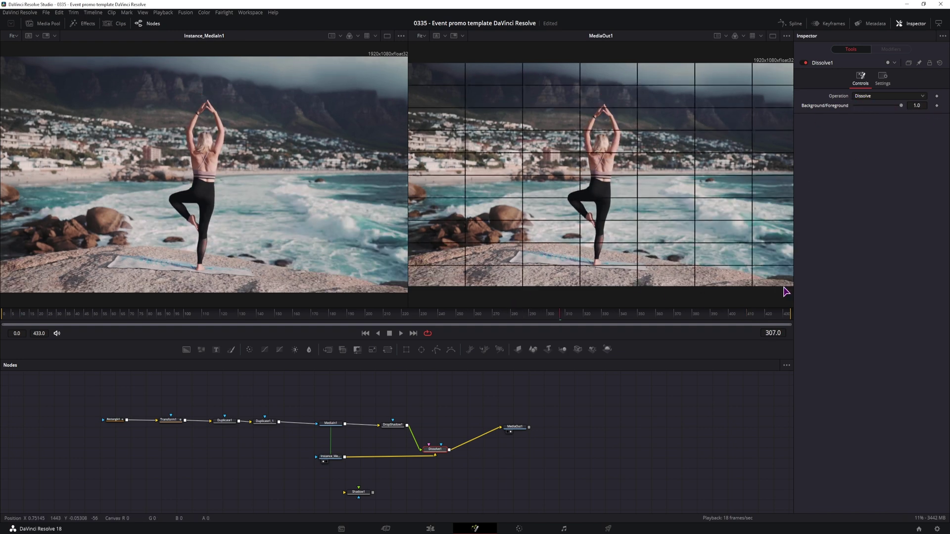
pyautogui.moveTo(459, 318); pyautogui.dragTo(608, 319)
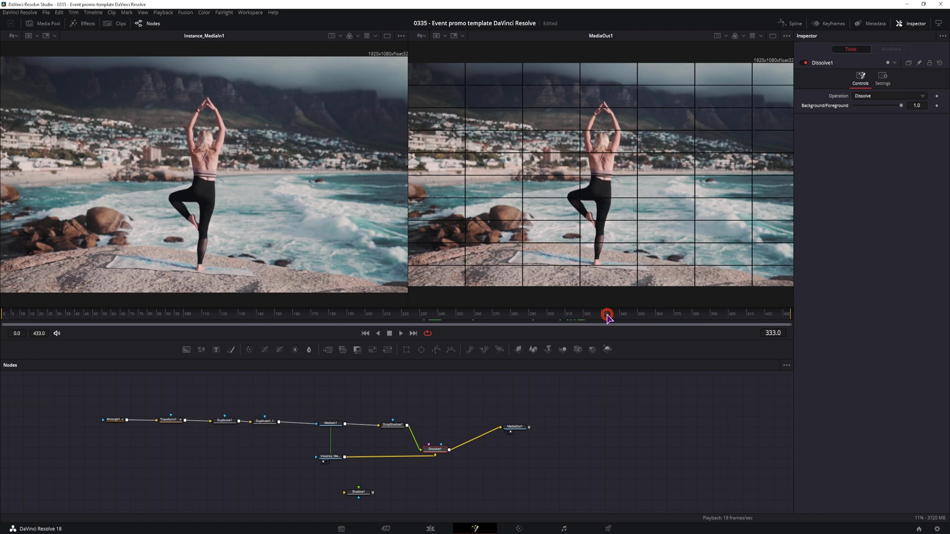
pyautogui.click(936, 106)
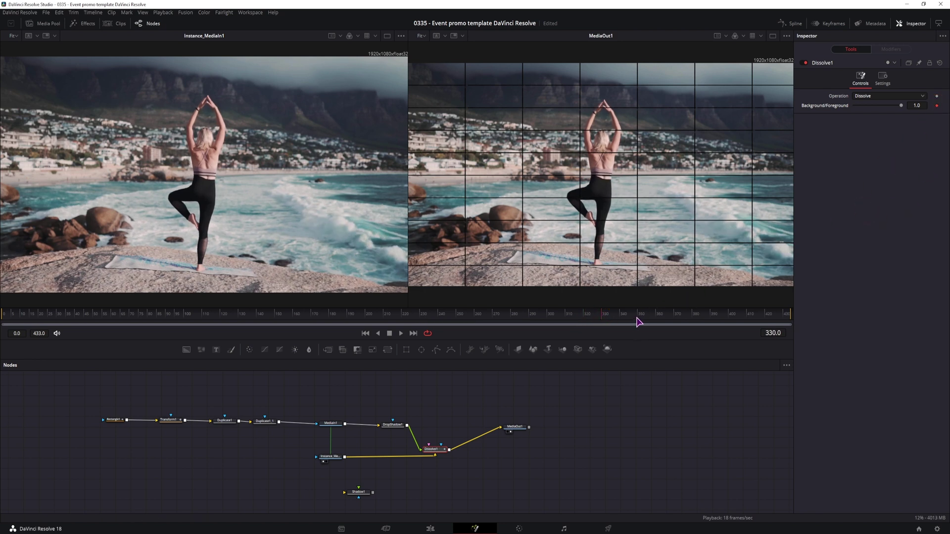
pyautogui.moveTo(615, 317); pyautogui.dragTo(621, 320)
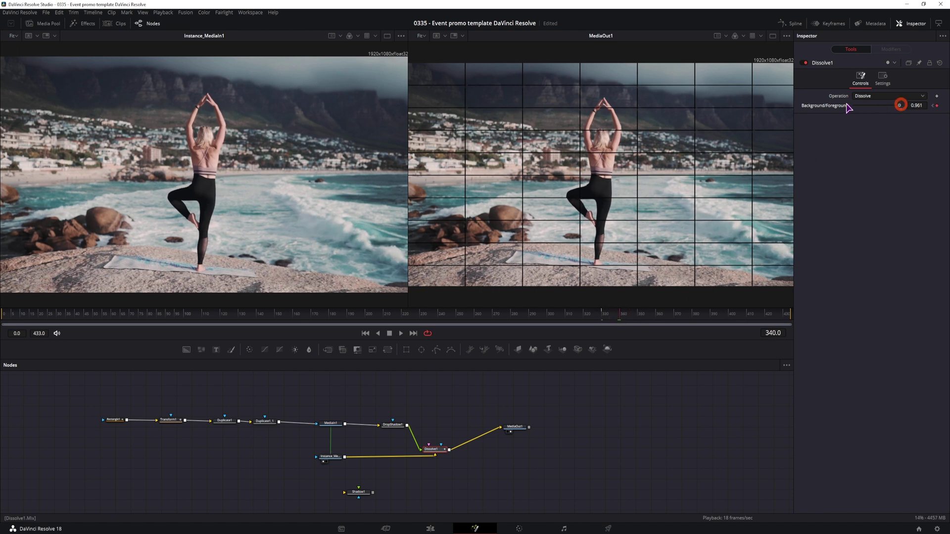
pyautogui.moveTo(843, 107); pyautogui.dragTo(824, 109)
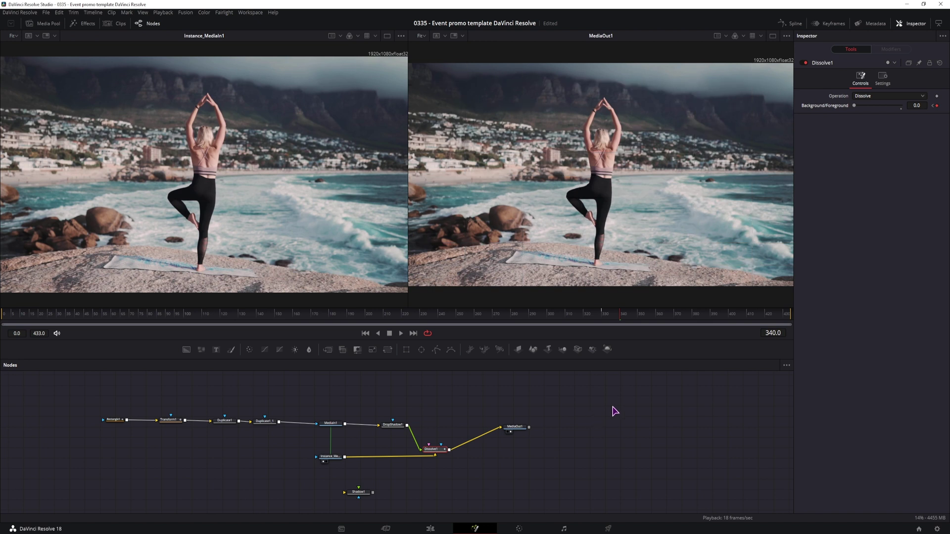
pyautogui.press('space')
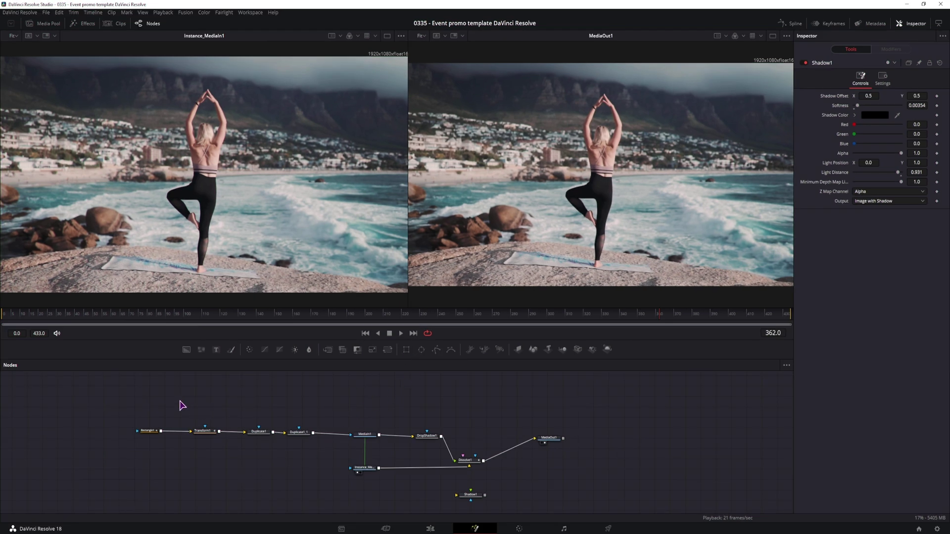
# Step: Add sNGon and sRender shape nodes from Effects > Shape and view sRender1
pyautogui.click(88, 24)
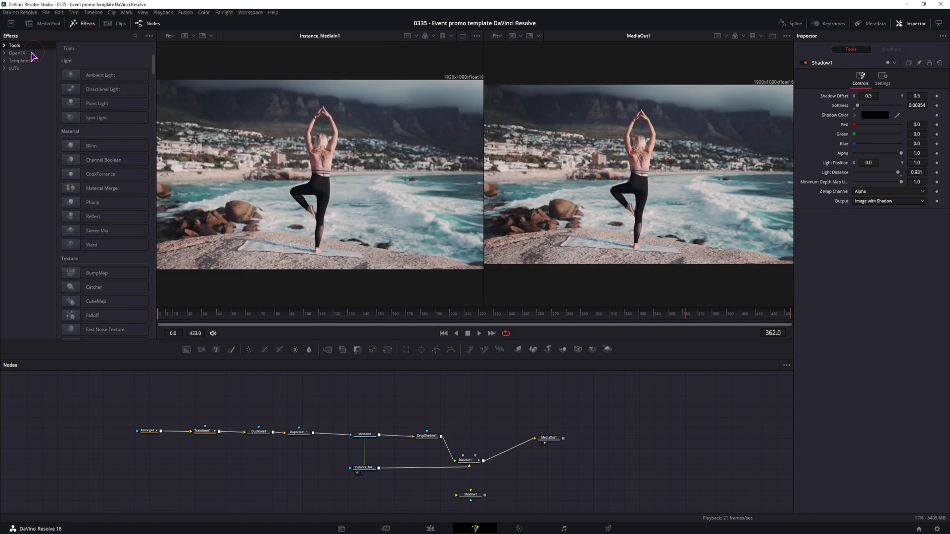
pyautogui.click(12, 46)
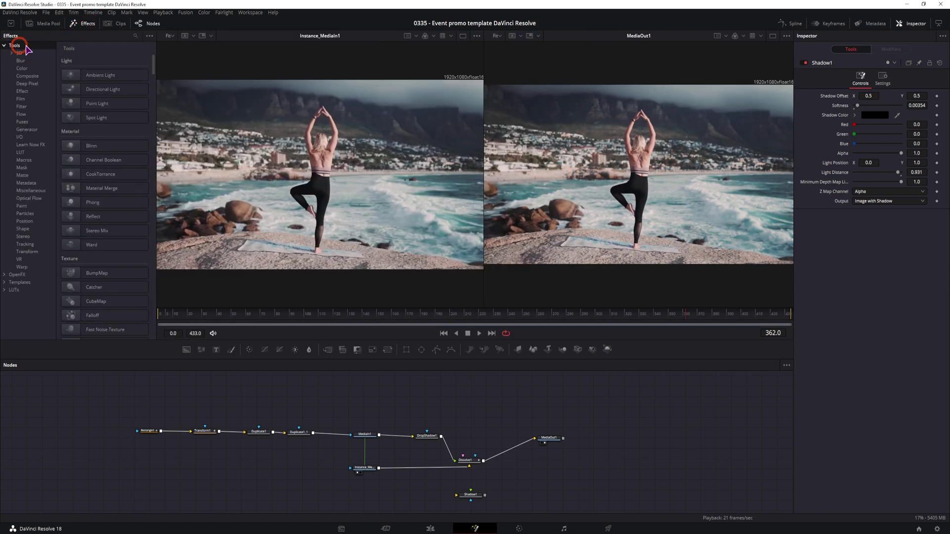
pyautogui.click(23, 229)
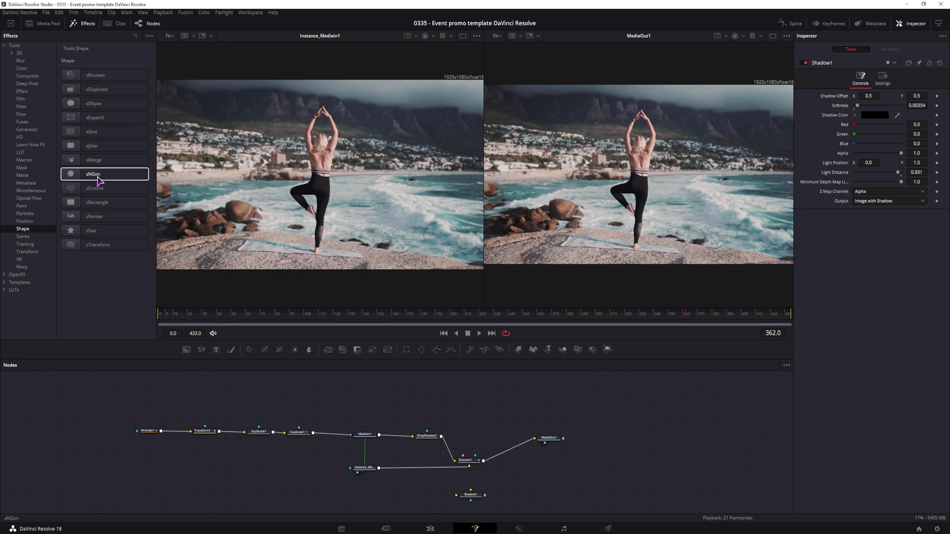
pyautogui.moveTo(93, 178); pyautogui.dragTo(72, 416)
pyautogui.moveTo(104, 221); pyautogui.dragTo(112, 227)
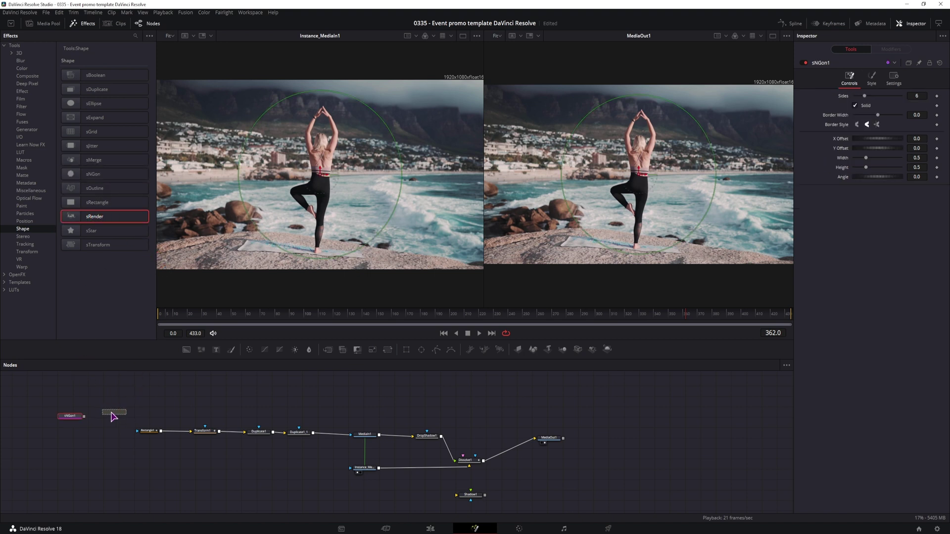
pyautogui.moveTo(114, 415); pyautogui.dragTo(135, 415)
pyautogui.press('1')
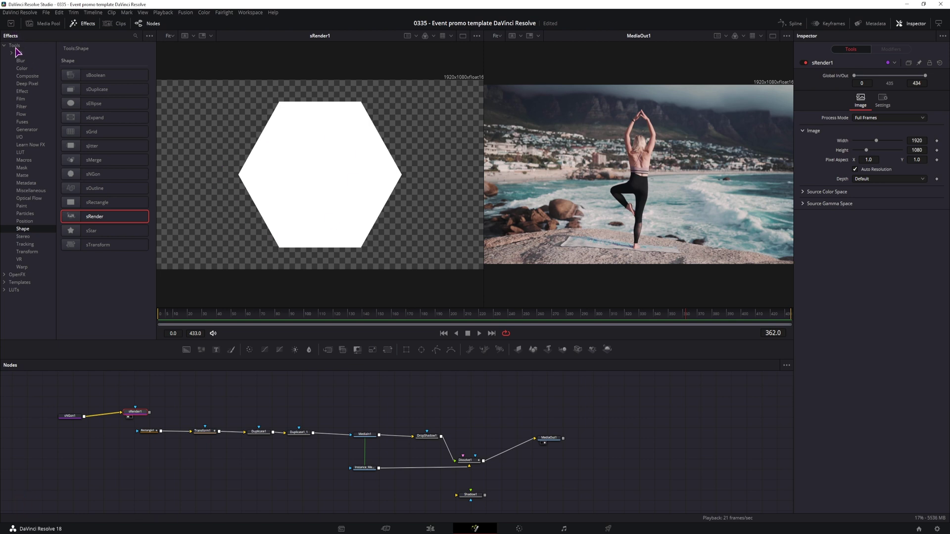
# Step: Try different polygon side counts, leave Sides at 6, and place sRender1 beside sNGon1
pyautogui.click(87, 23)
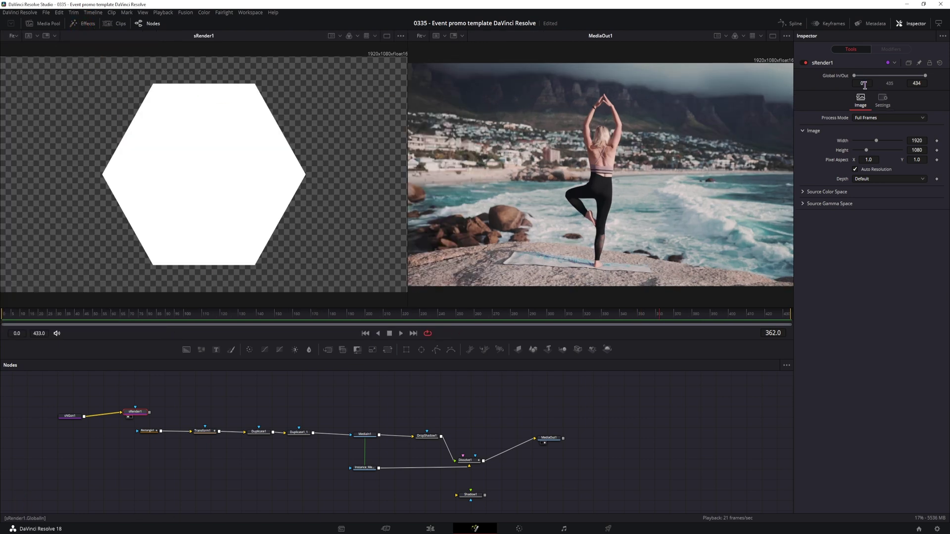
pyautogui.click(70, 416)
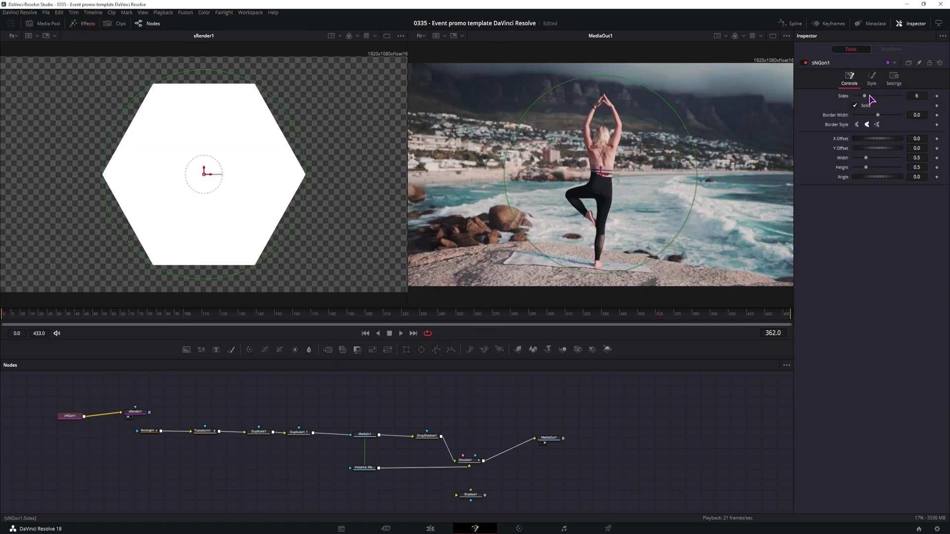
pyautogui.moveTo(864, 99)
pyautogui.mouseDown()
pyautogui.moveTo(873, 99)
pyautogui.moveTo(861, 99)
pyautogui.mouseUp()
pyautogui.moveTo(135, 416); pyautogui.dragTo(60, 437)
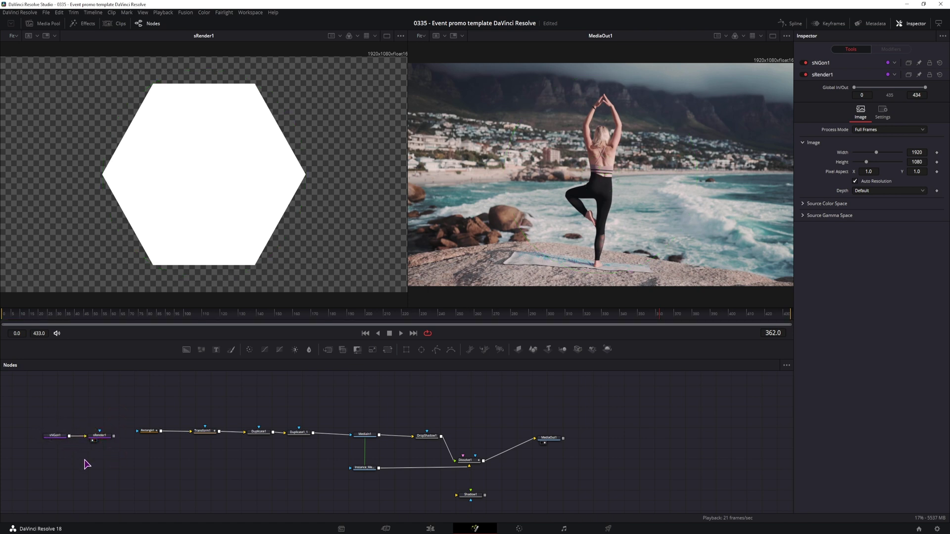
# Step: Insert Transform2 after sRender1, set Size to 0.23, and move the hexagon top-left
pyautogui.moveTo(124, 410); pyautogui.dragTo(175, 448)
pyautogui.moveTo(89, 439); pyautogui.dragTo(154, 475)
pyautogui.click(201, 454)
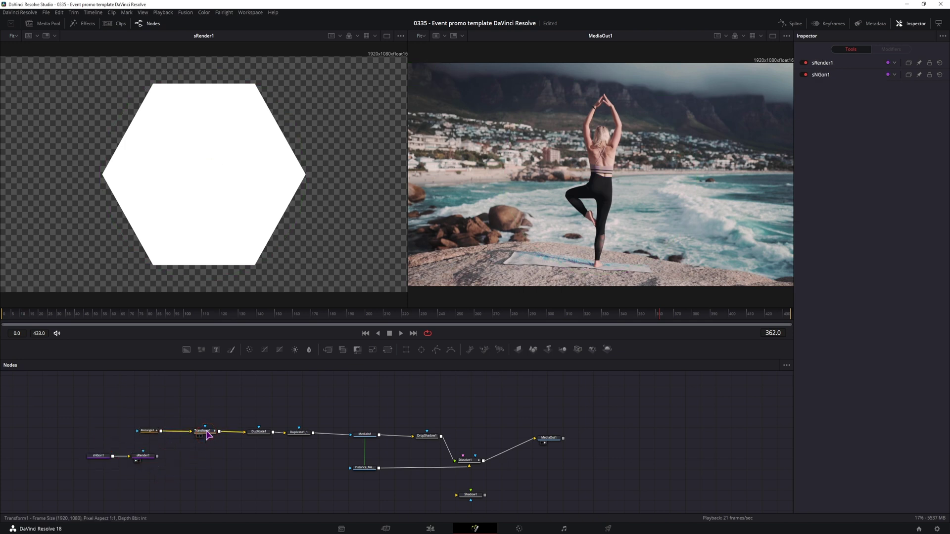
pyautogui.click(374, 351)
pyautogui.moveTo(193, 458); pyautogui.dragTo(158, 457)
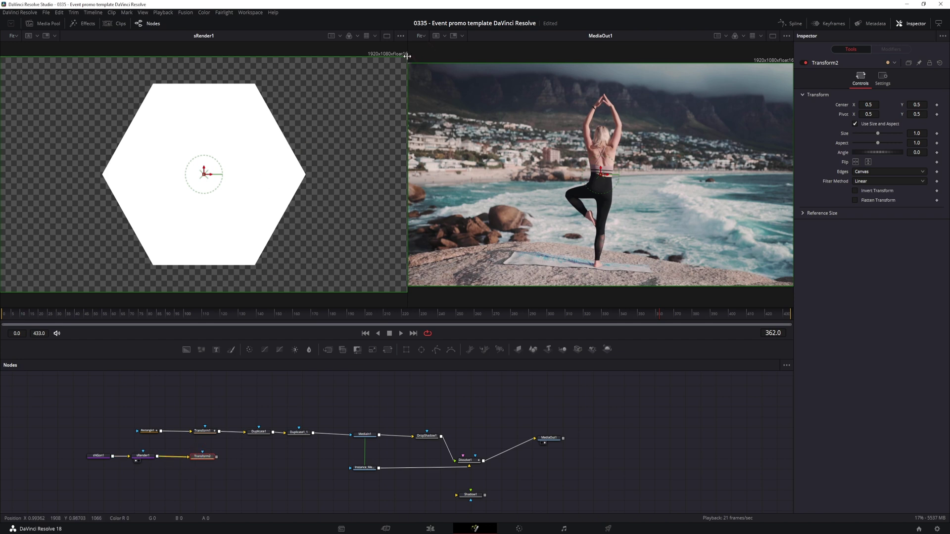
pyautogui.moveTo(874, 135); pyautogui.dragTo(860, 134)
pyautogui.press('1')
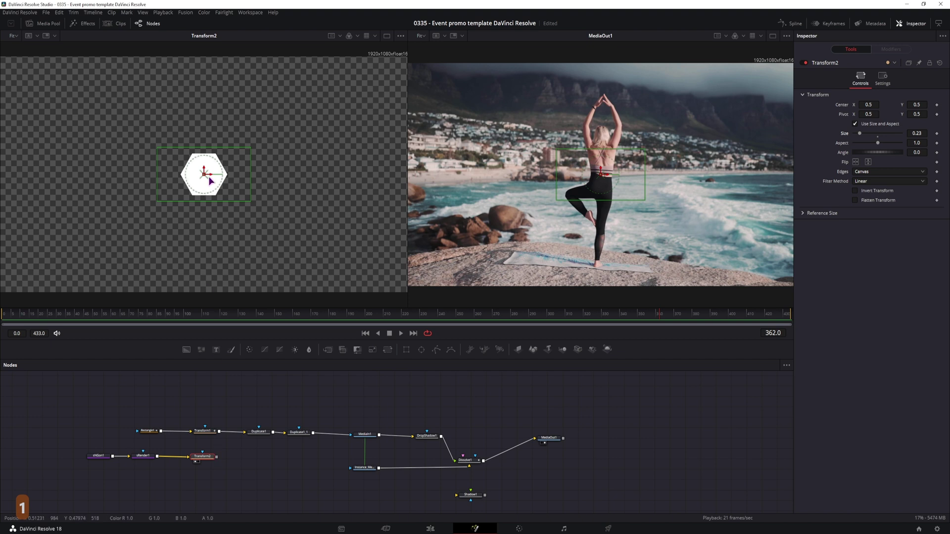
pyautogui.moveTo(203, 174); pyautogui.dragTo(28, 82)
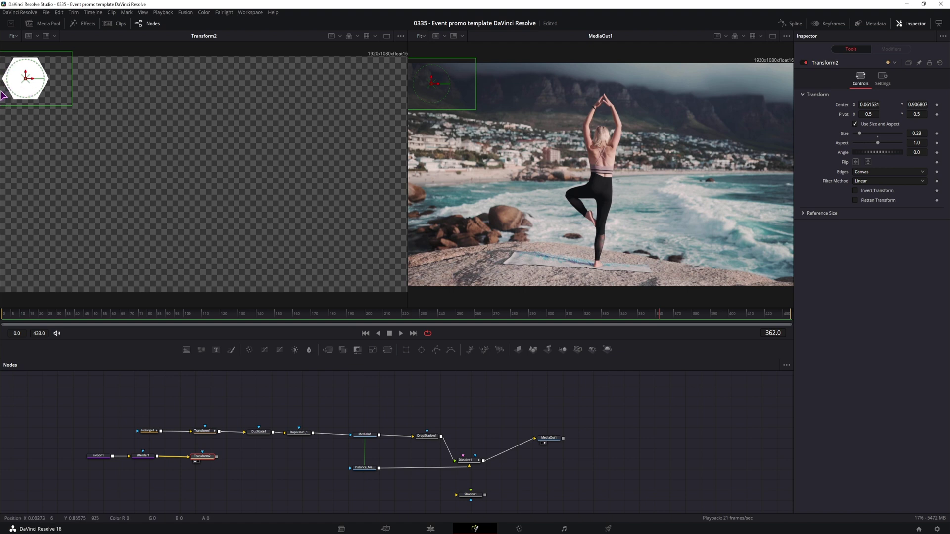
# Step: Paste a copy of Duplicate1 after Transform2 and set it to 9 tightly spaced hexagons
pyautogui.moveTo(305, 452); pyautogui.dragTo(251, 417)
pyautogui.click(259, 439)
pyautogui.hotkey('ctrl', 'c')
pyautogui.hotkey('ctrl', 'v')
pyautogui.moveTo(217, 457); pyautogui.dragTo(248, 458)
pyautogui.press('1')
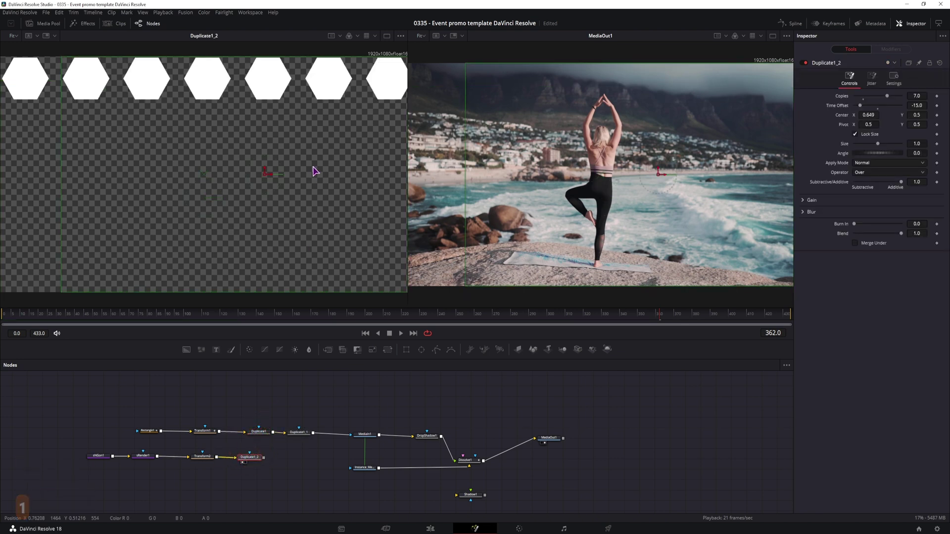
pyautogui.scroll(-2, 314, 170)
pyautogui.moveTo(277, 171); pyautogui.dragTo(271, 170)
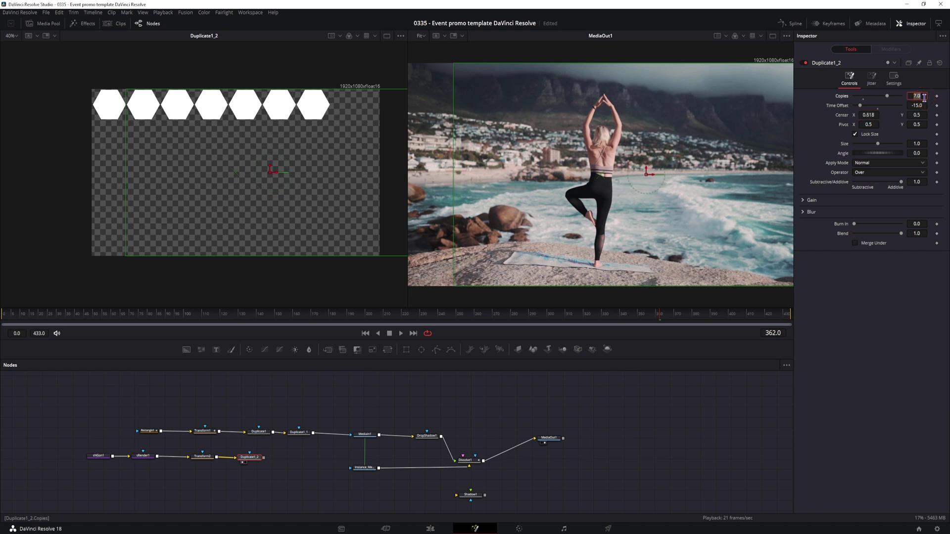
pyautogui.write('9')
pyautogui.click(892, 309)
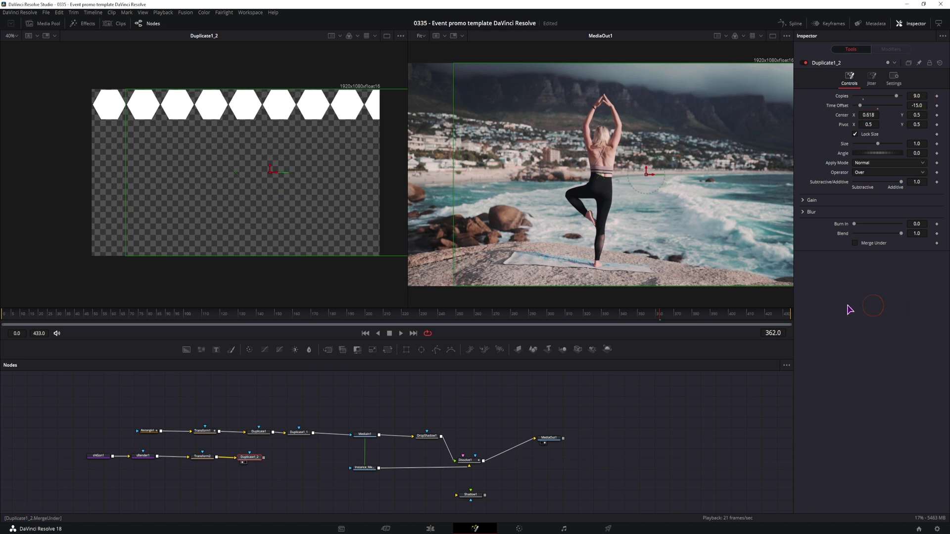
# Step: Paste a copy of Duplicate1_1 after Duplicate1_2, reduce the rows, and set the vertical offset to 19
pyautogui.click(299, 432)
pyautogui.hotkey('ctrl', 'c')
pyautogui.click(290, 454)
pyautogui.hotkey('ctrl', 'v')
pyautogui.press('1')
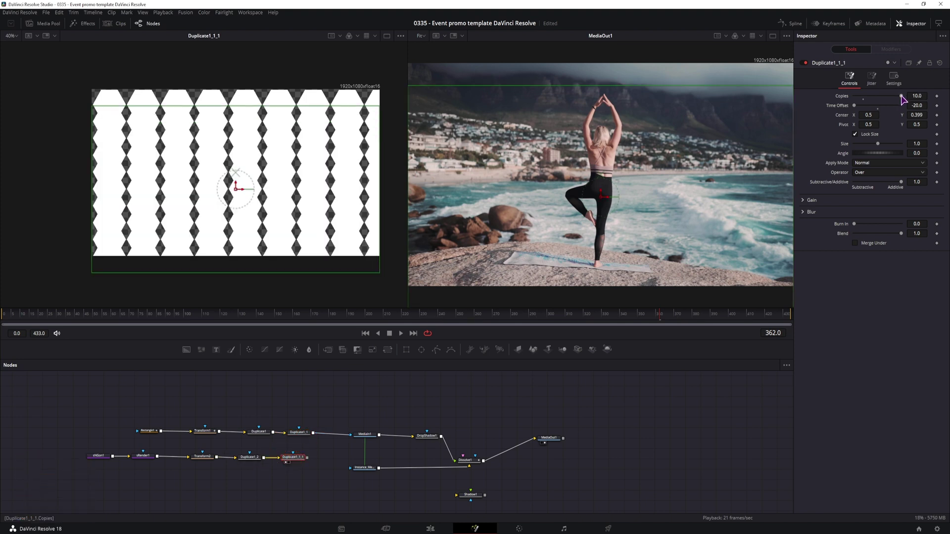
pyautogui.moveTo(901, 96); pyautogui.dragTo(885, 99)
pyautogui.press('BackSpace')
pyautogui.write('19')
pyautogui.press('Return')
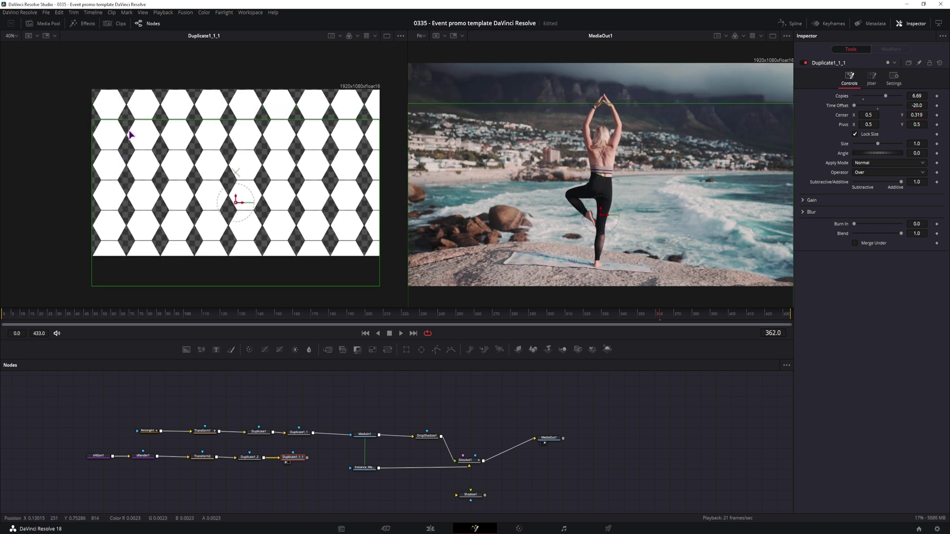
# Step: Adjust both Duplicates' Center X/Y offsets until the rows interlock into a honeycomb grid
pyautogui.moveTo(868, 115); pyautogui.dragTo(879, 115)
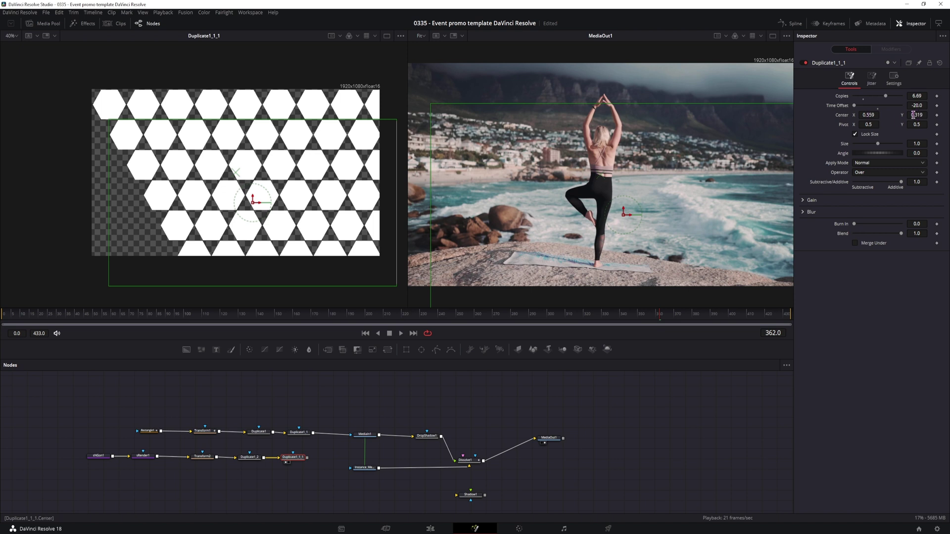
pyautogui.moveTo(914, 115); pyautogui.dragTo(915, 114)
pyautogui.click(250, 459)
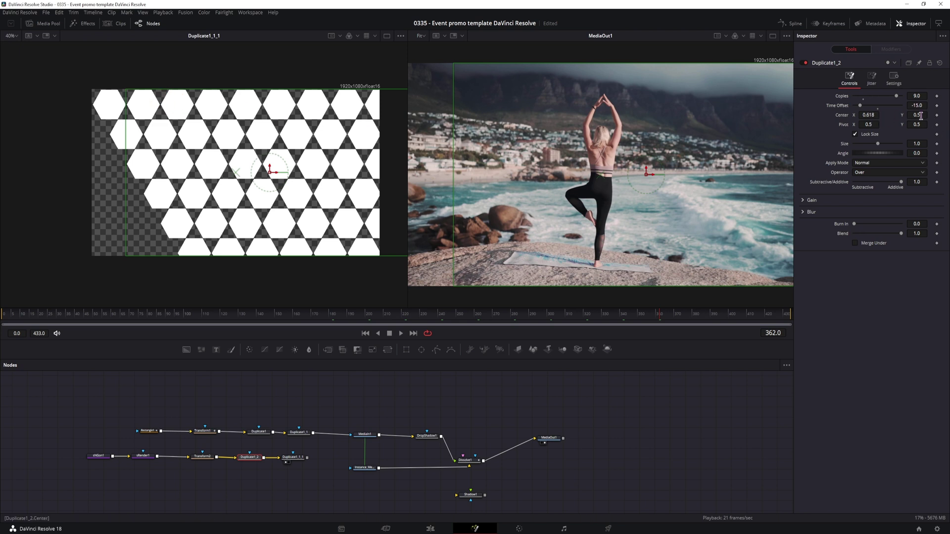
pyautogui.moveTo(920, 116); pyautogui.dragTo(921, 140)
pyautogui.moveTo(869, 115); pyautogui.dragTo(858, 115)
pyautogui.click(293, 457)
pyautogui.press('Down')
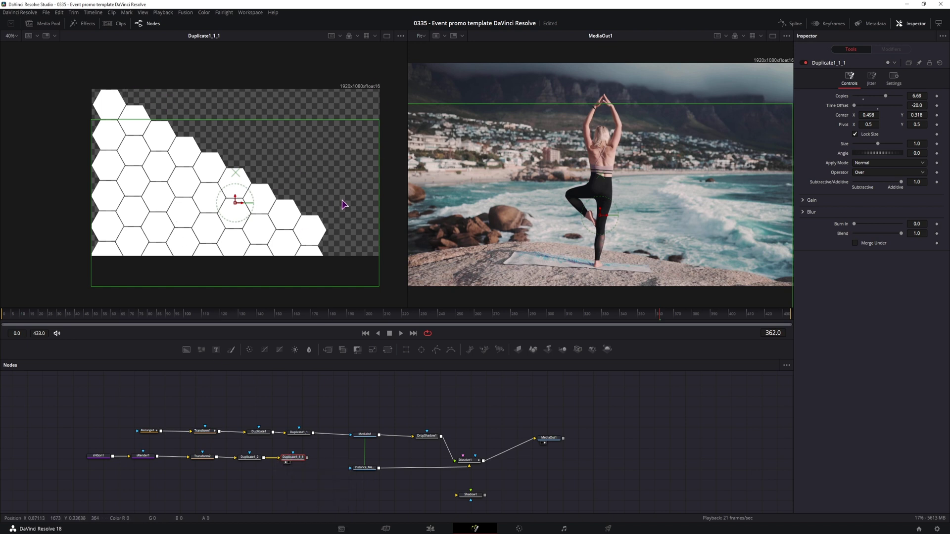
# Step: Add a Mirrors node after Duplicate1_1_1 and view Mirrors1
pyautogui.click(297, 483)
pyautogui.click(295, 457)
pyautogui.hotkey('ctrl', 'space')
pyautogui.write('diss')
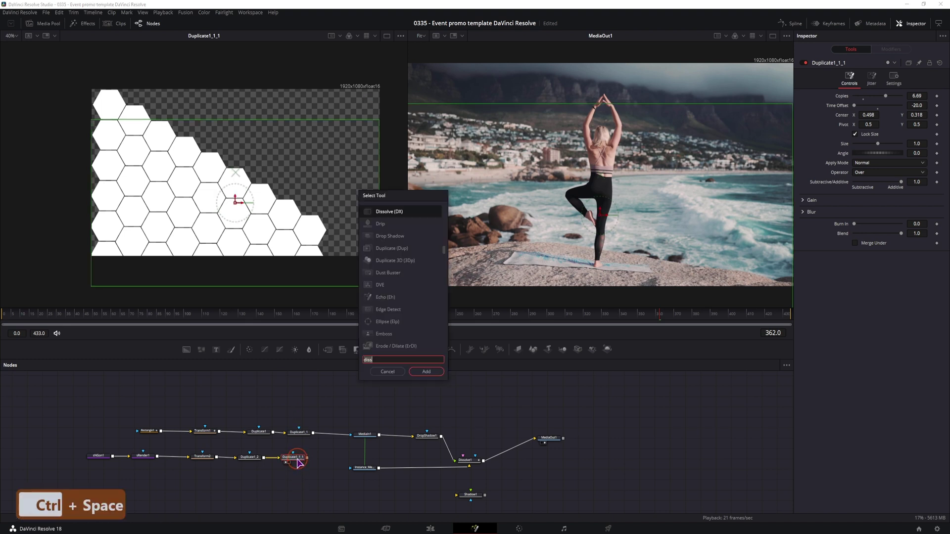
pyautogui.write('mirr')
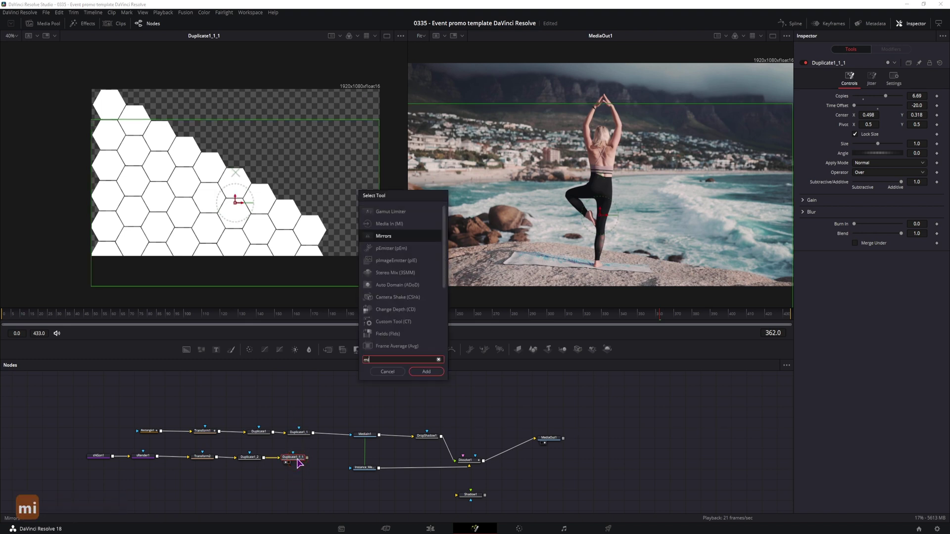
pyautogui.click(426, 372)
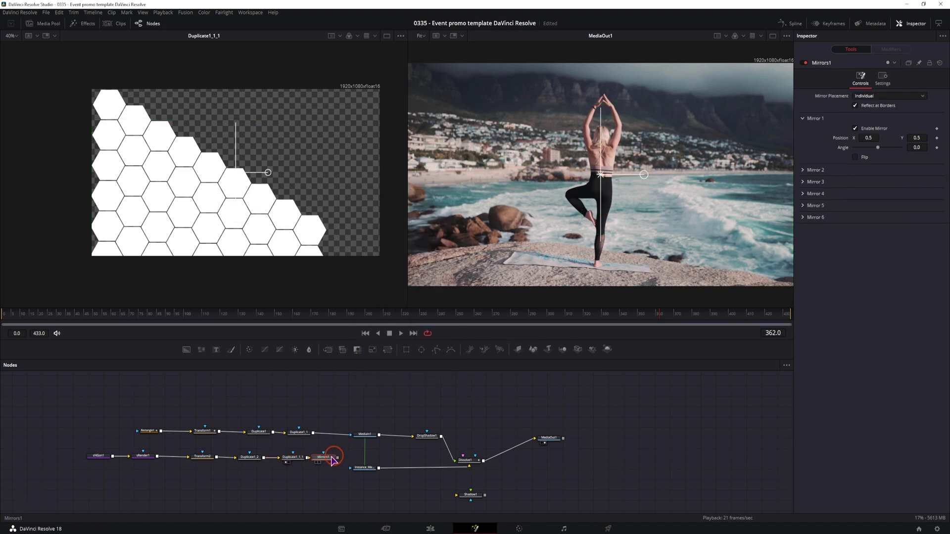
pyautogui.press('1')
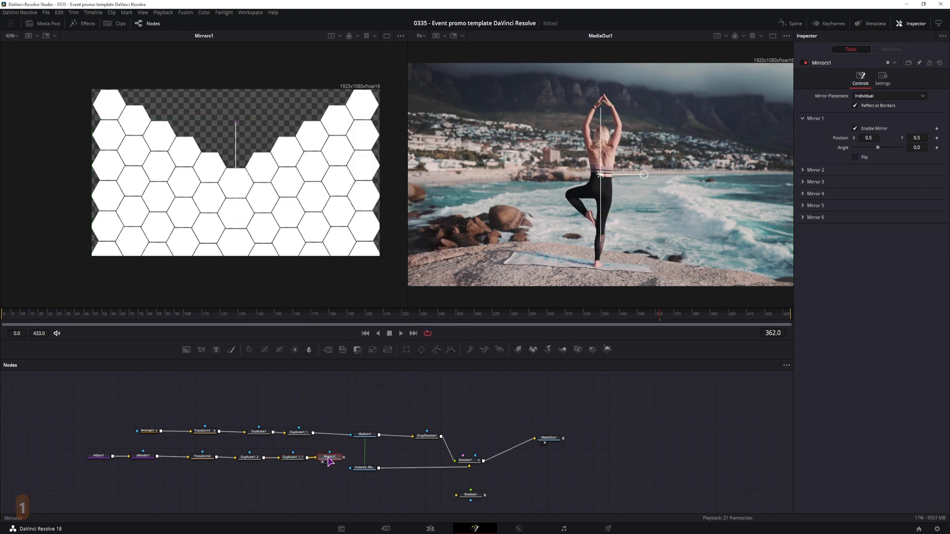
# Step: Set Mirror 2's Angle to -90, and enable Mirror 3 with a 70 angle
pyautogui.click(803, 170)
pyautogui.moveTo(878, 199); pyautogui.dragTo(854, 203)
pyautogui.click(805, 222)
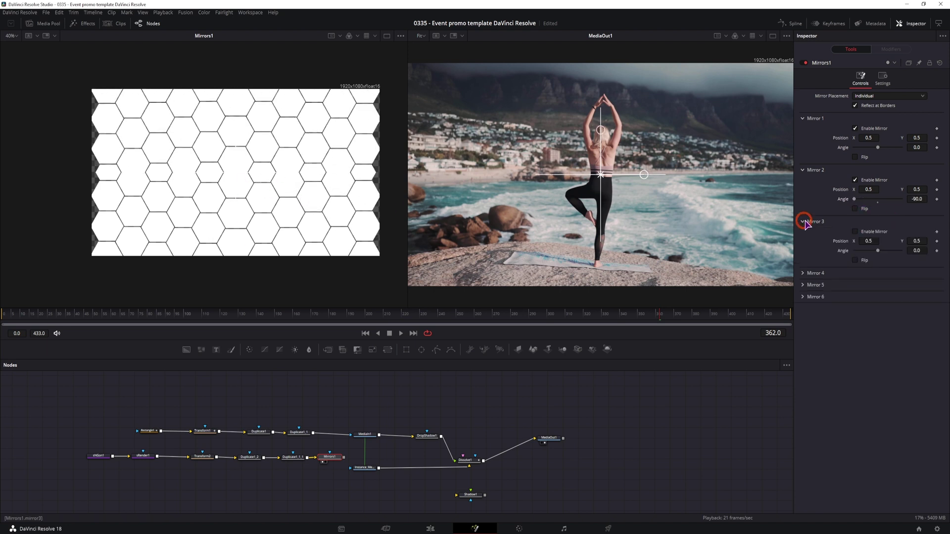
pyautogui.click(854, 231)
pyautogui.moveTo(877, 251); pyautogui.dragTo(898, 255)
# Step: Connect Mirrors1 to MediaIn1's Effect Mask input and preview the masked clip
pyautogui.moveTo(336, 462); pyautogui.dragTo(350, 438)
pyautogui.click(322, 463)
pyautogui.moveTo(74, 319); pyautogui.dragTo(122, 322)
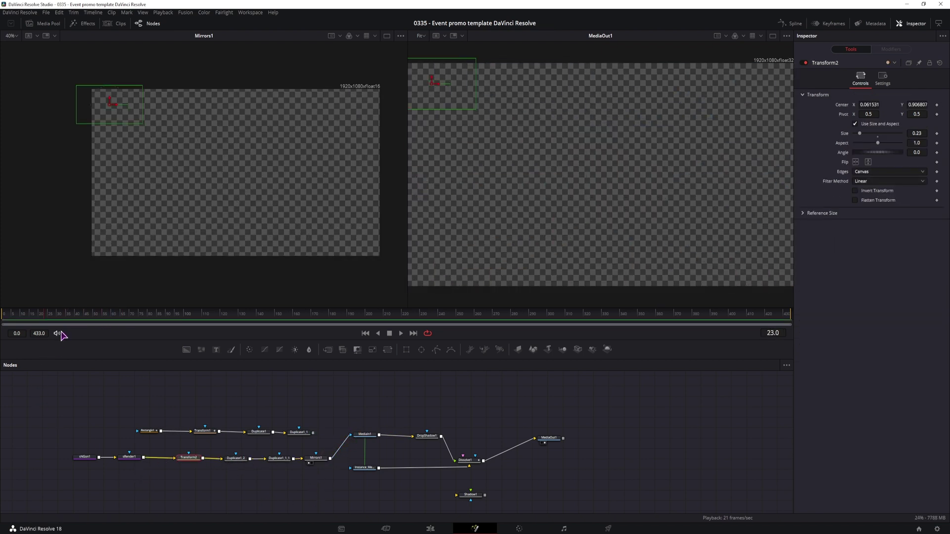
pyautogui.moveTo(59, 314); pyautogui.dragTo(109, 319)
# Step: Keyframe Transform2 Size at 0.23 on frame 25 and 0.36 on frame 10, then play
pyautogui.moveTo(26, 322); pyautogui.dragTo(23, 322)
pyautogui.click(937, 133)
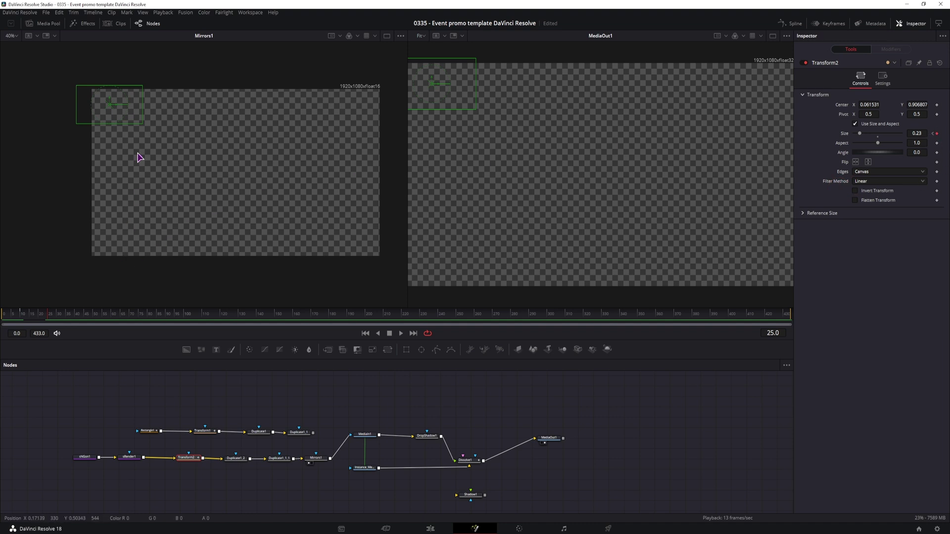
pyautogui.click(21, 314)
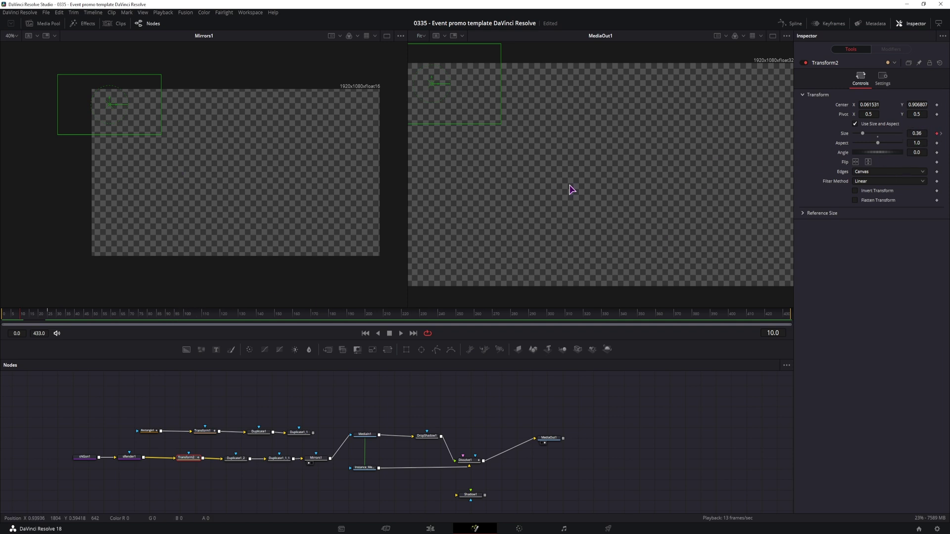
pyautogui.moveTo(352, 460); pyautogui.dragTo(486, 490)
pyautogui.click(105, 398)
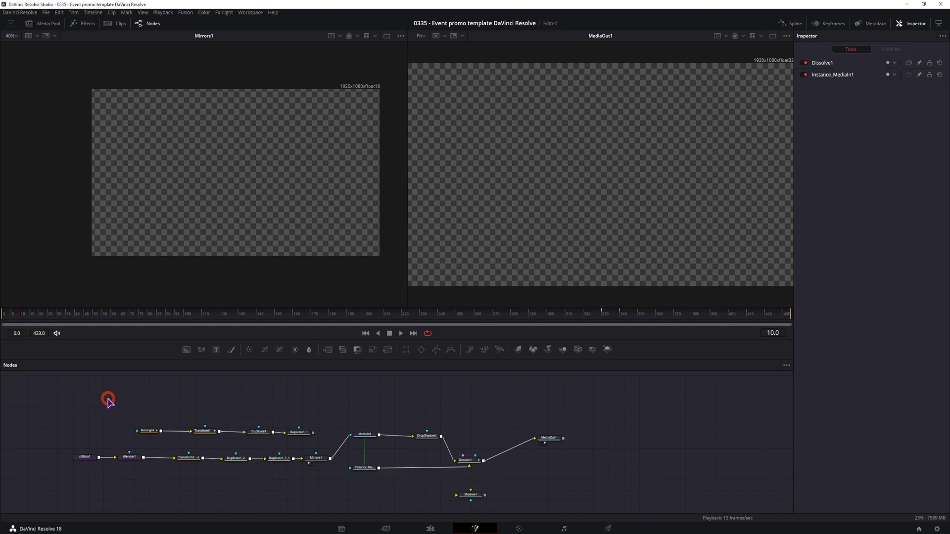
pyautogui.press('space')
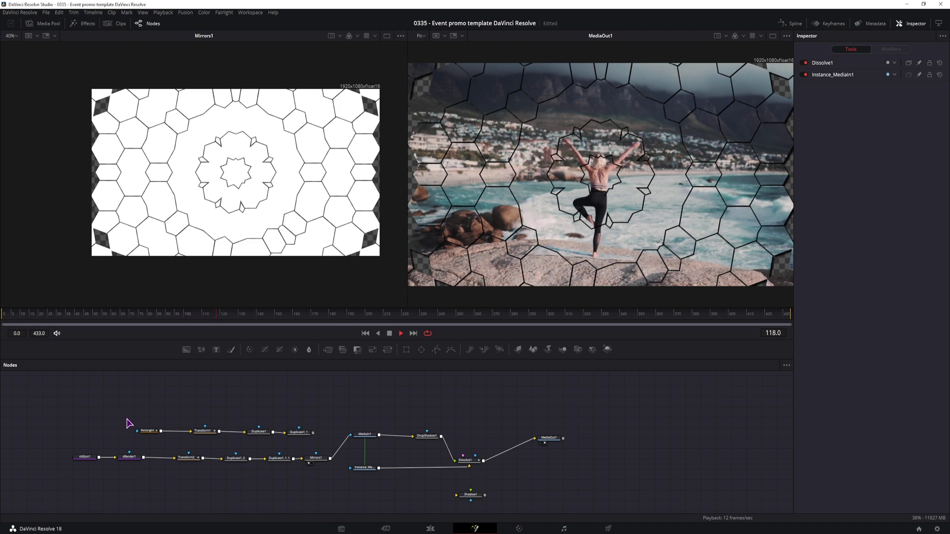
# Step: At frame 10, keyframe the polygon shape as fully transparent
pyautogui.click(84, 457)
pyautogui.press('space')
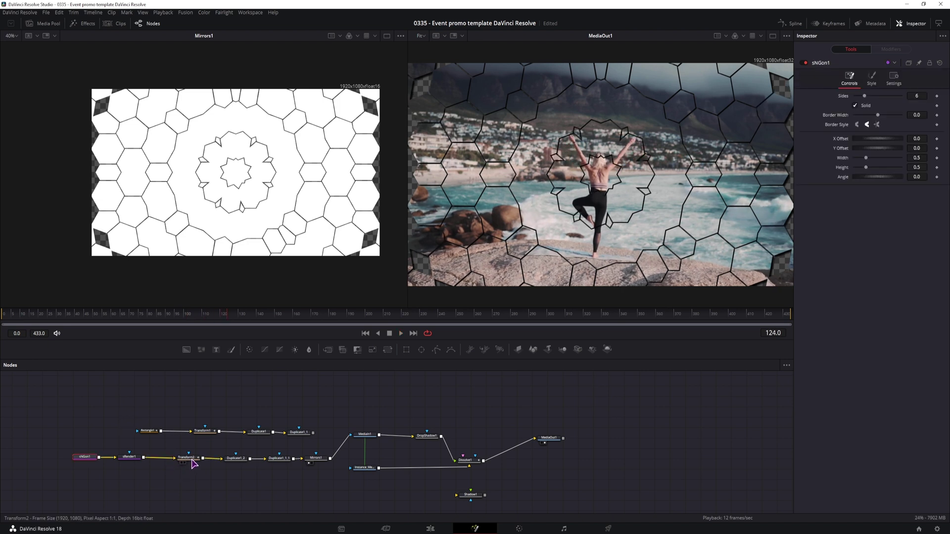
pyautogui.click(22, 317)
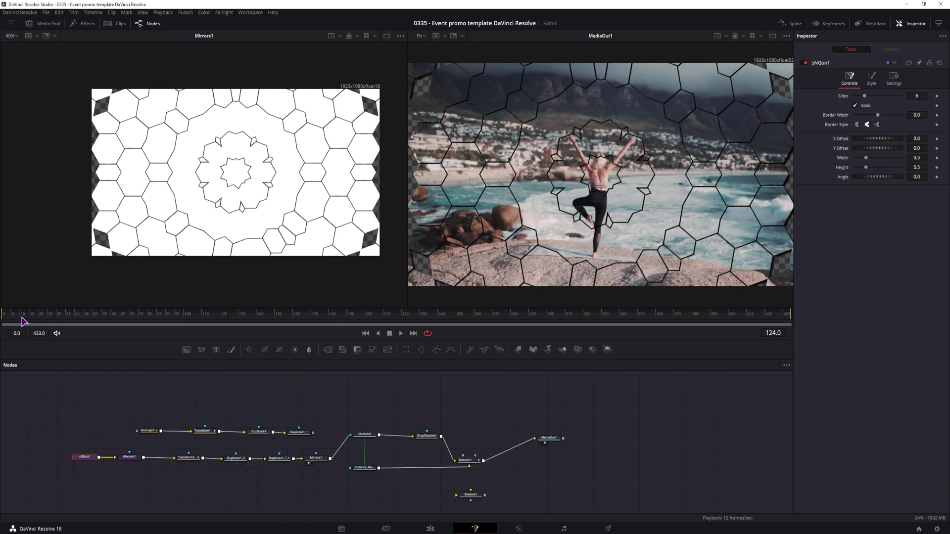
pyautogui.click(873, 79)
pyautogui.moveTo(902, 134); pyautogui.dragTo(855, 135)
pyautogui.click(937, 134)
# Step: Keyframe the hexagon fully opaque later, preview, then show Dissolve1's settings at frame 140
pyautogui.click(123, 272)
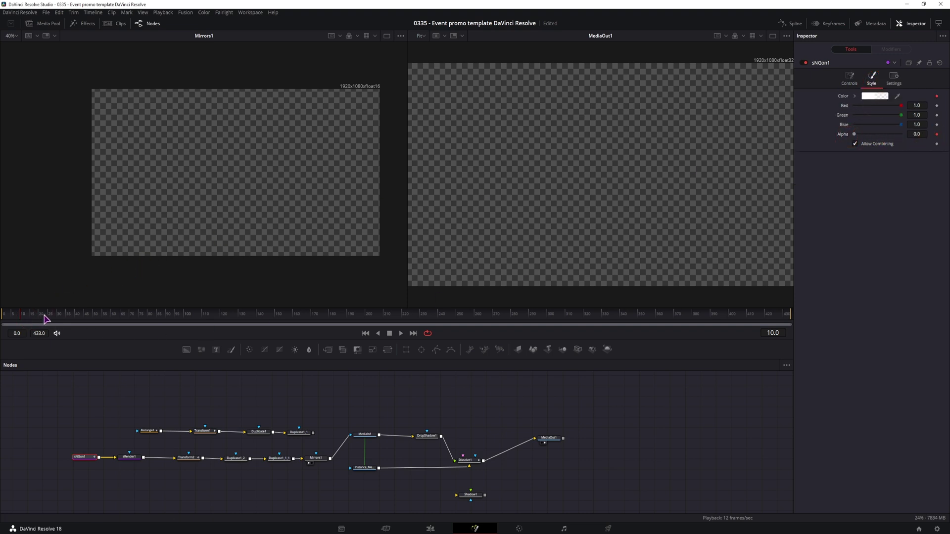
pyautogui.click(937, 134)
pyautogui.click(519, 415)
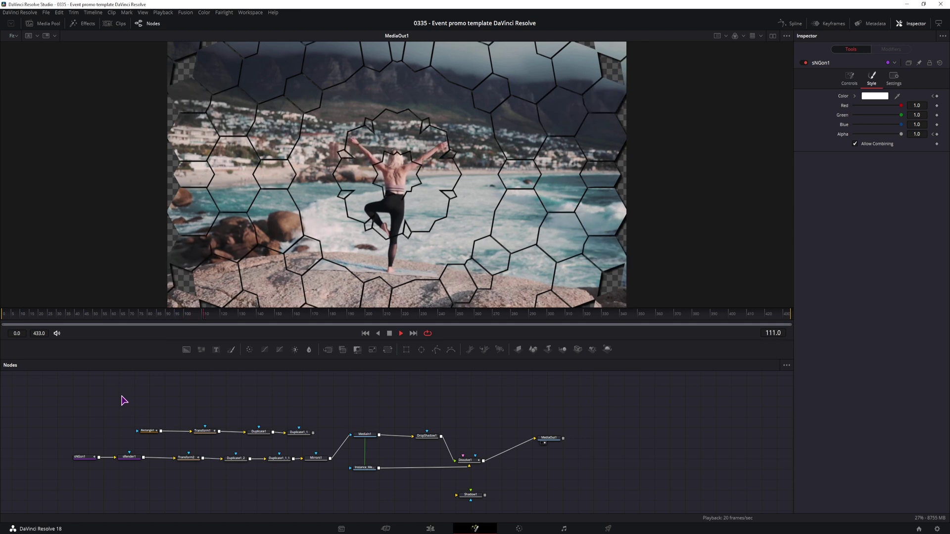
pyautogui.press('space')
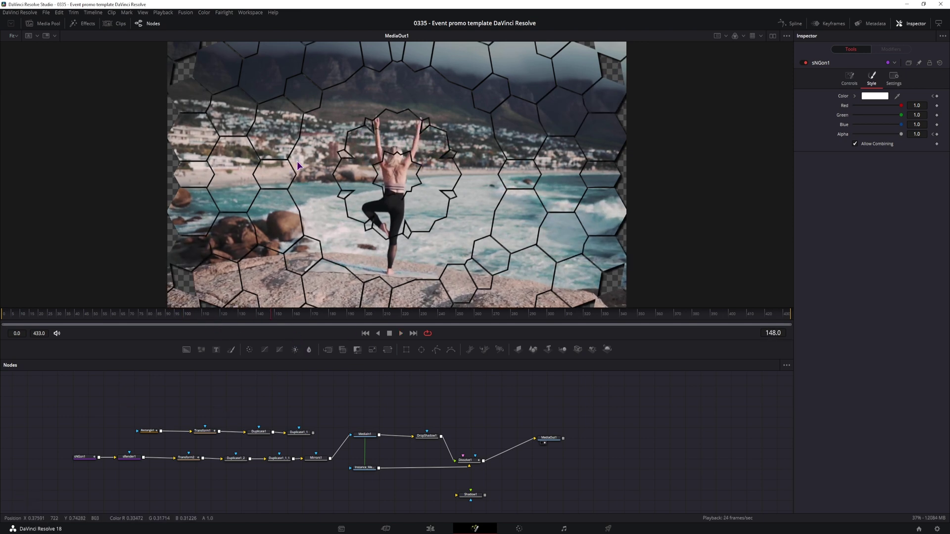
pyautogui.click(257, 318)
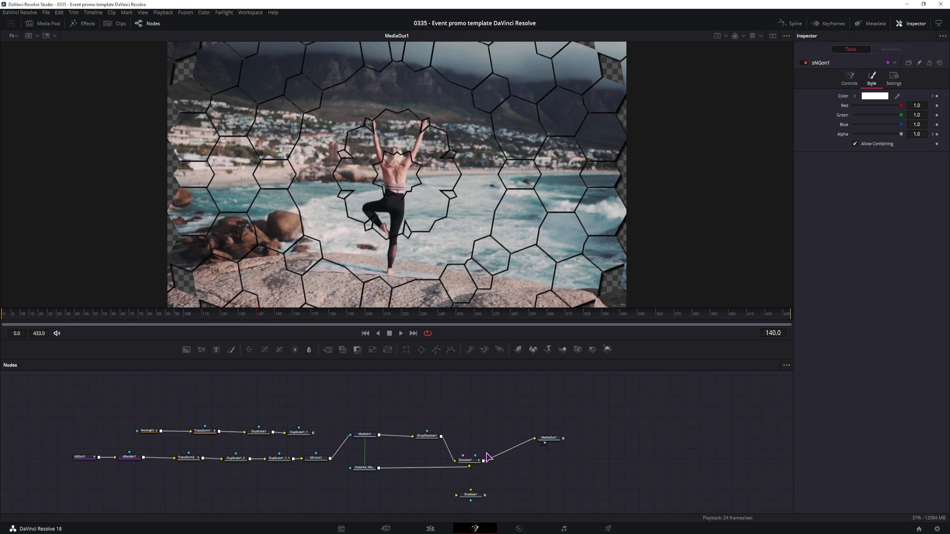
pyautogui.click(471, 460)
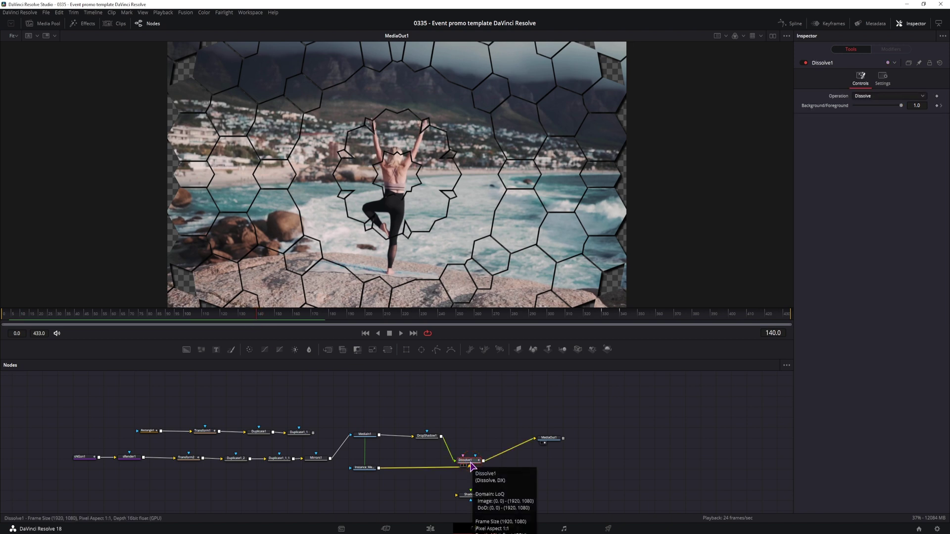
# Step: Keyframe Dissolve1's Background/Foreground at 1.0 on frame 140 and 0.0 on frame 150
pyautogui.moveTo(905, 106)
pyautogui.mouseDown()
pyautogui.moveTo(865, 105)
pyautogui.moveTo(905, 105)
pyautogui.mouseUp()
pyautogui.click(937, 106)
pyautogui.click(275, 319)
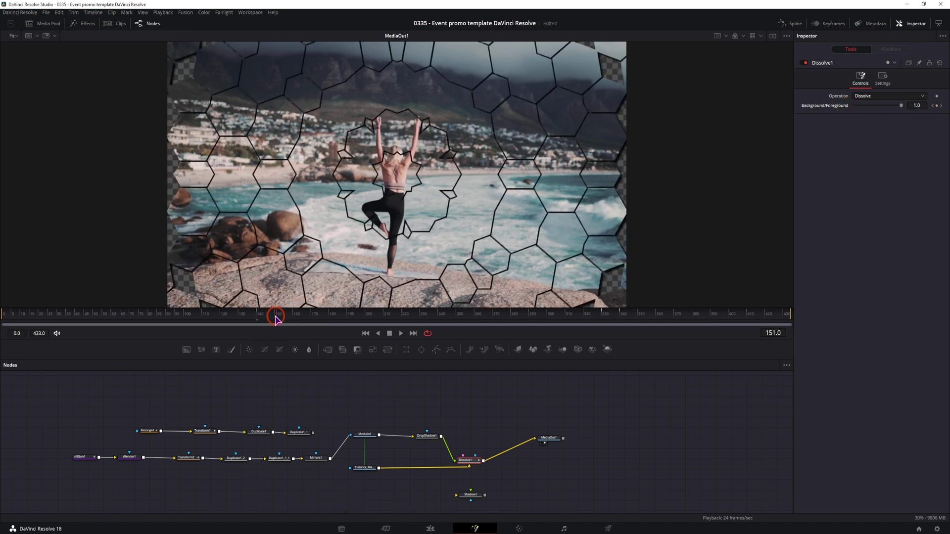
pyautogui.click(277, 319)
pyautogui.moveTo(901, 105); pyautogui.dragTo(836, 107)
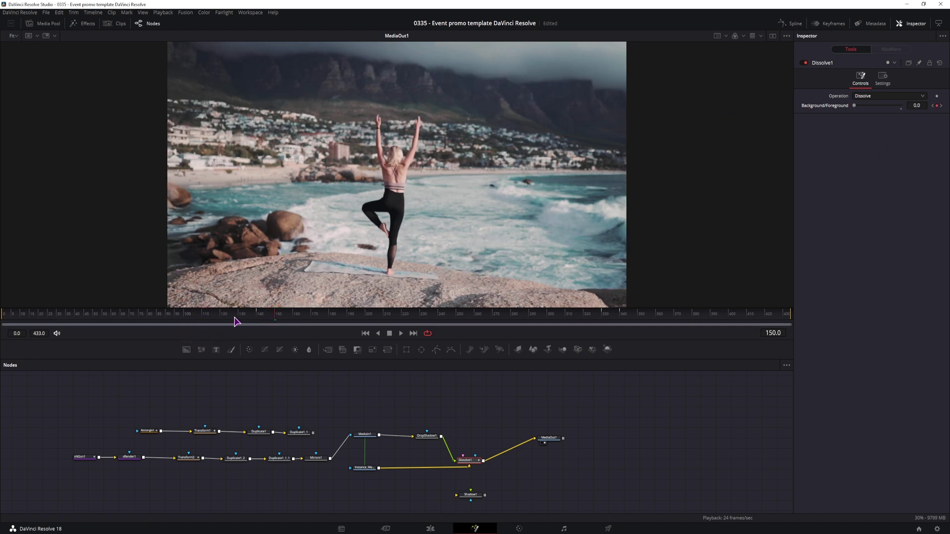
pyautogui.press('space')
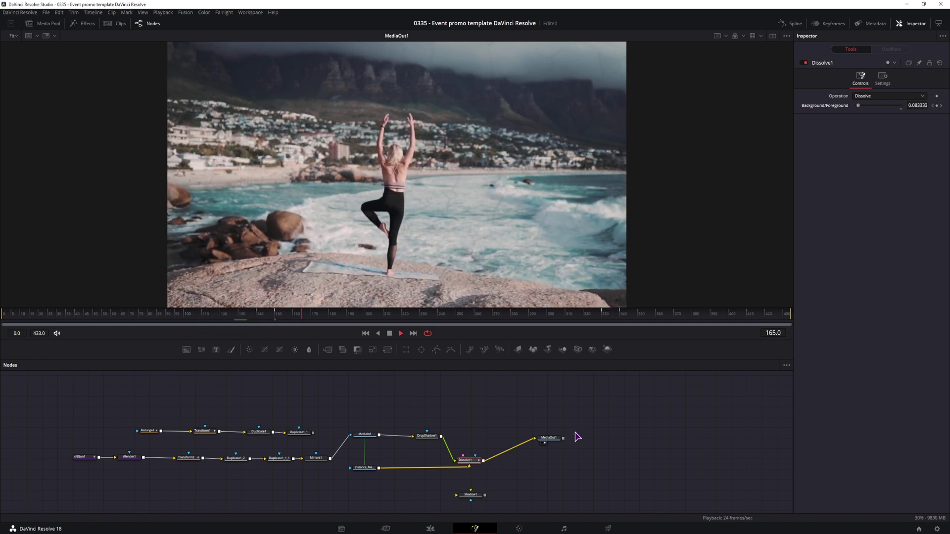
# Step: Replay the dissolve from about frame 127, just before the transition
pyautogui.click(602, 313)
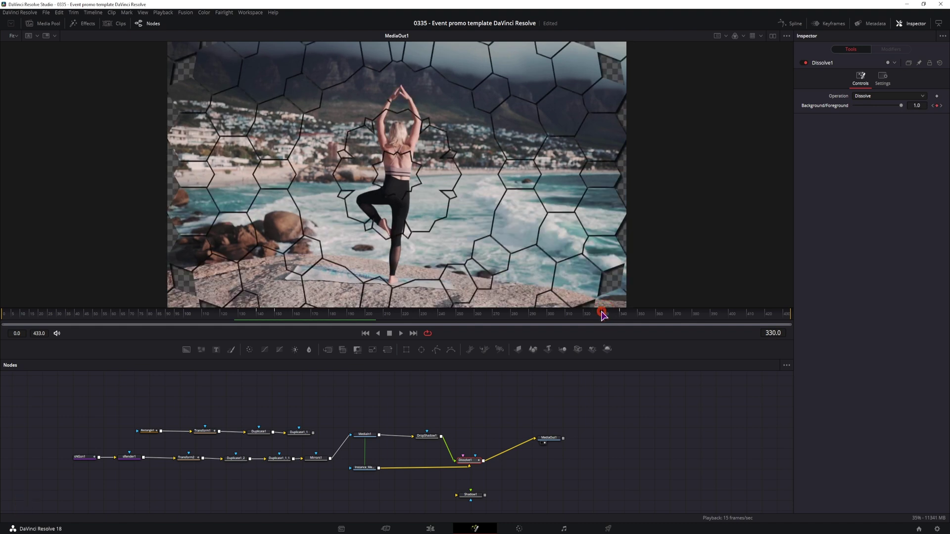
pyautogui.click(768, 231)
pyautogui.click(934, 105)
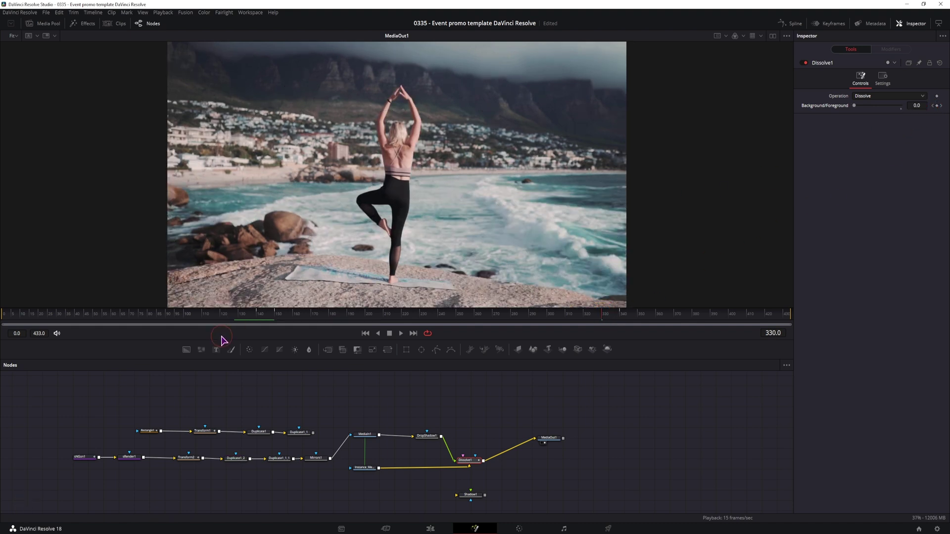
pyautogui.click(237, 315)
pyautogui.click(520, 415)
pyautogui.press('space')
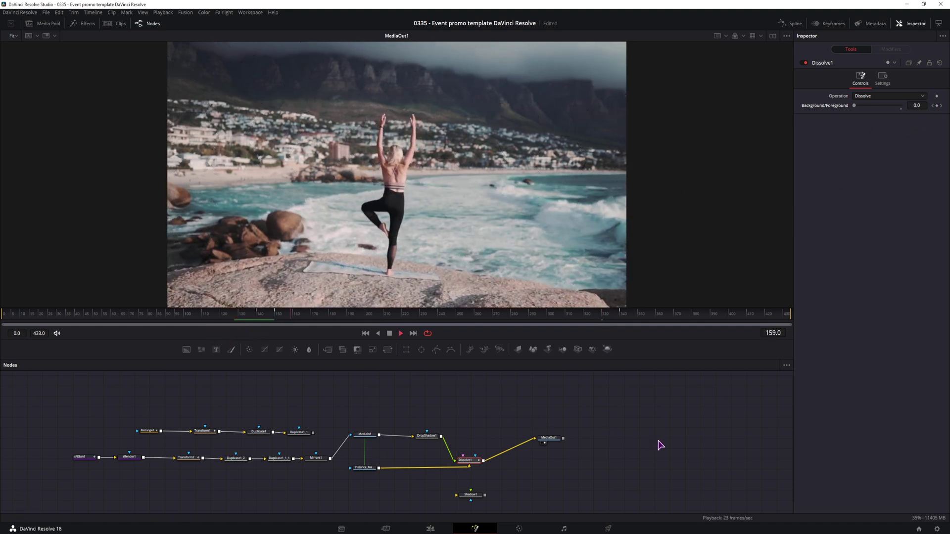
# Step: Check the Edit page and Effects library, then box-select all nodes from MediaIn1 to MediaOut1
pyautogui.press('space')
pyautogui.moveTo(82, 484); pyautogui.dragTo(469, 439)
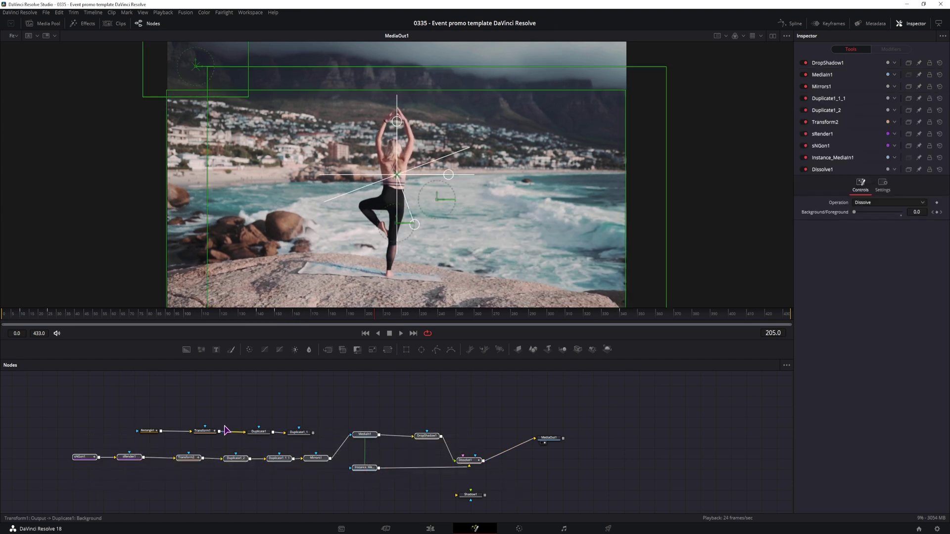
pyautogui.click(436, 532)
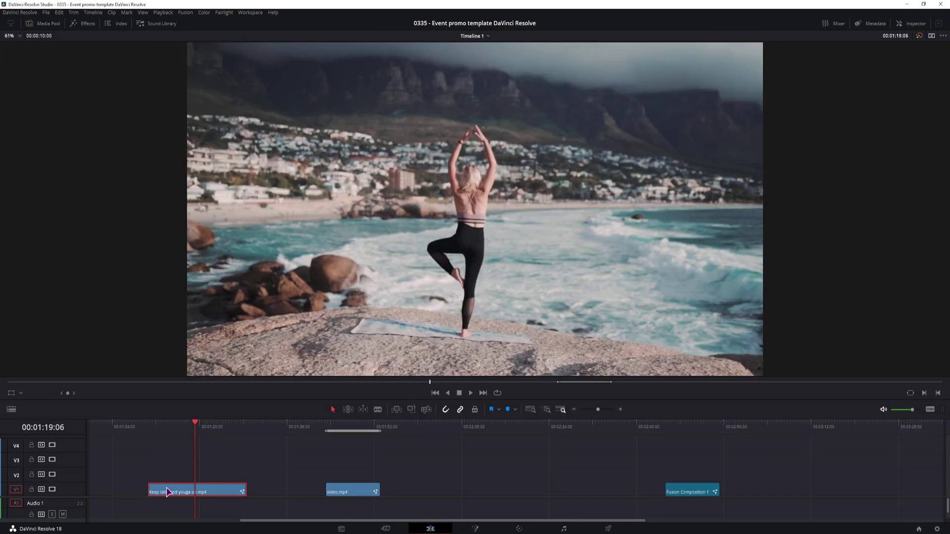
pyautogui.hotkey('shift', '5')
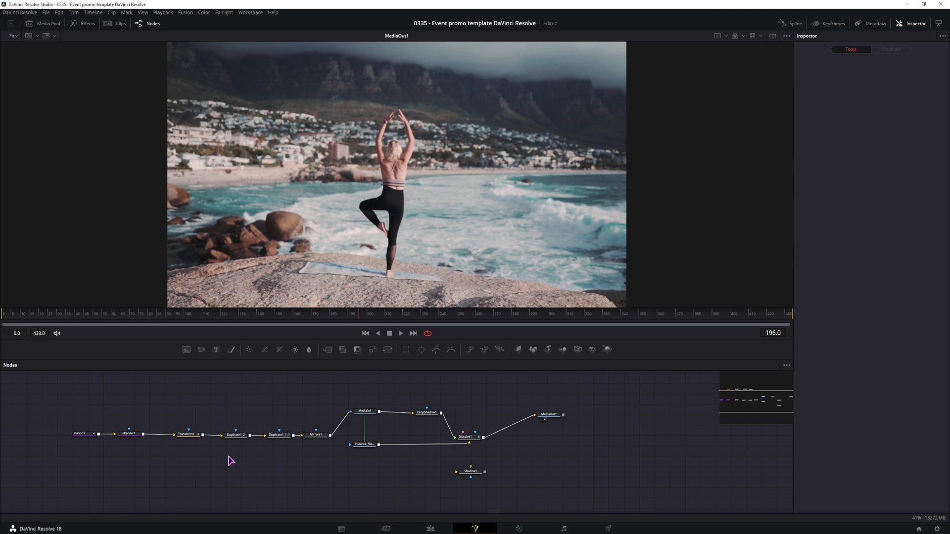
pyautogui.click(88, 28)
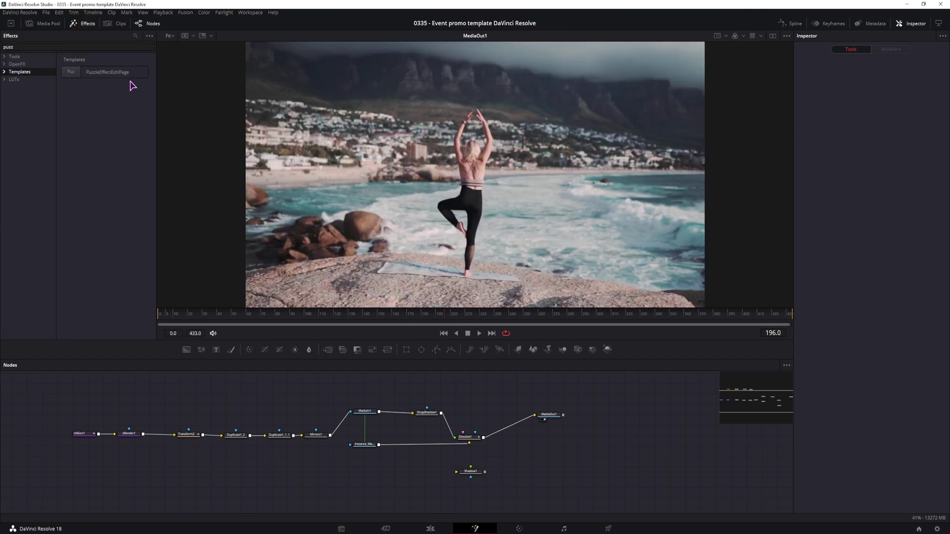
pyautogui.click(86, 24)
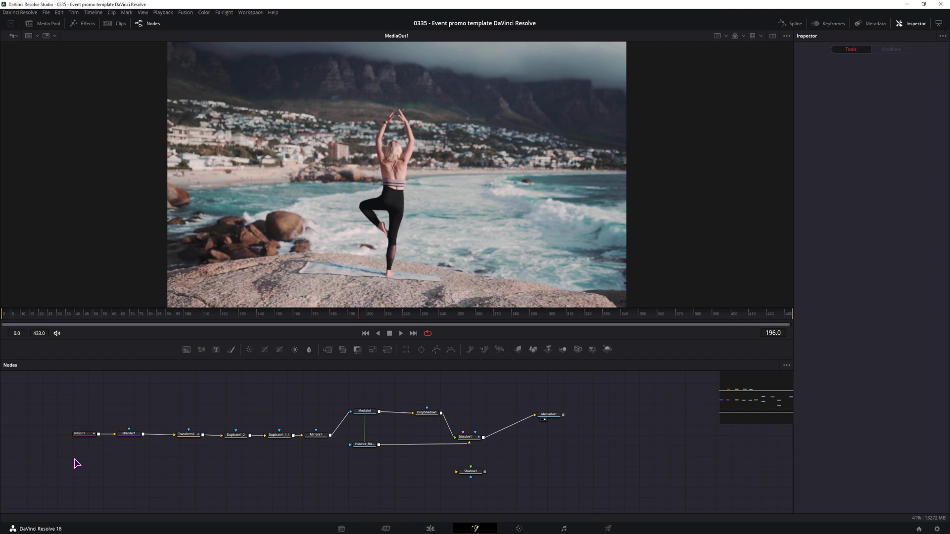
pyautogui.moveTo(74, 461); pyautogui.dragTo(498, 405)
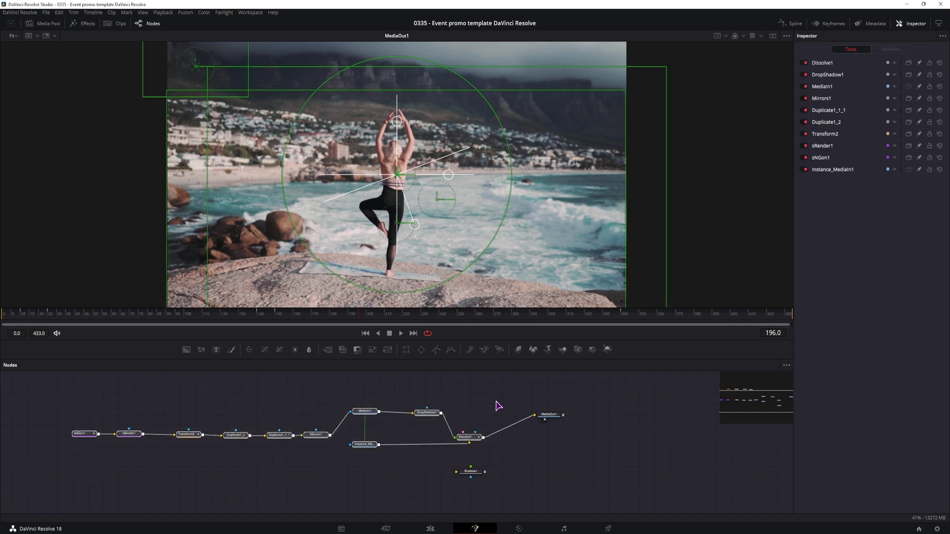
# Step: Create MacroTool1 via Macro > Create Macro, review Dissolve1's inputs, and open Save As
pyautogui.rightClick(471, 441)
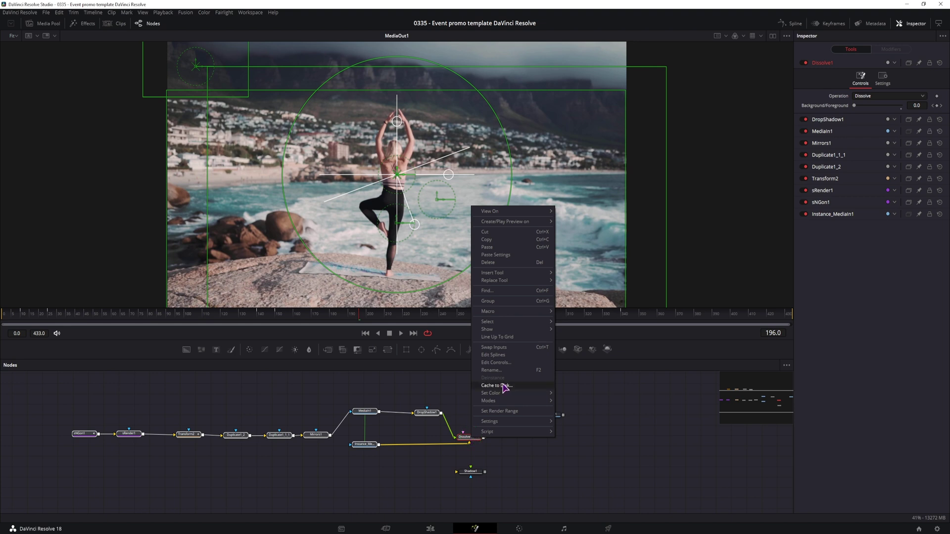
pyautogui.moveTo(505, 313)
pyautogui.click(571, 312)
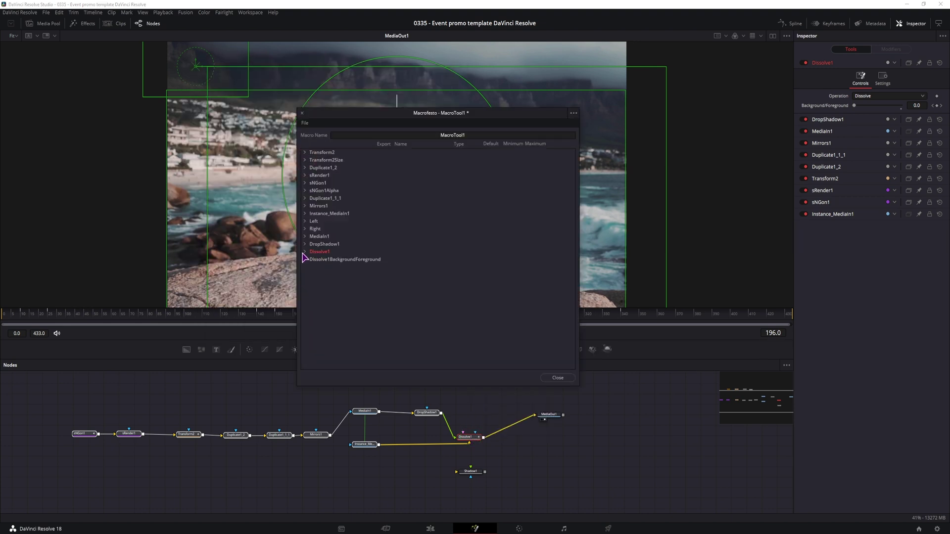
pyautogui.click(305, 252)
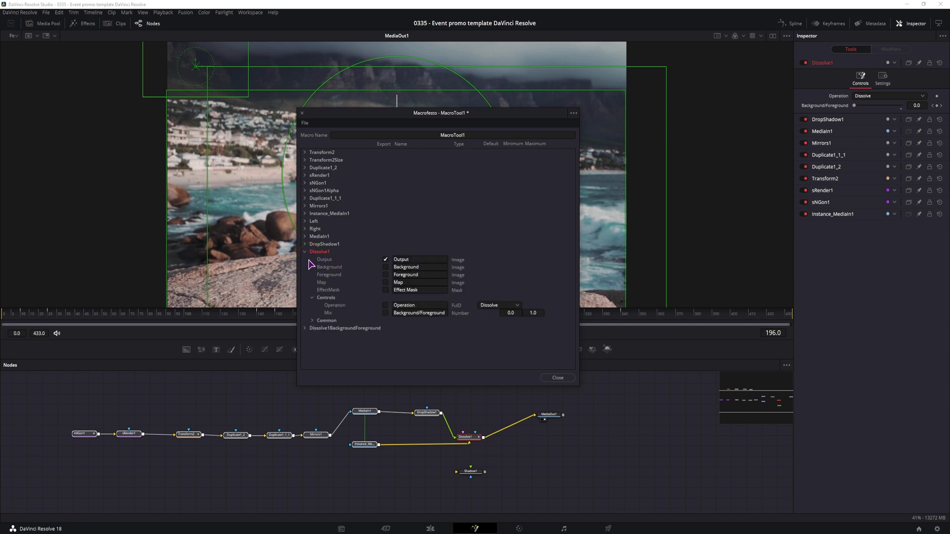
pyautogui.click(305, 253)
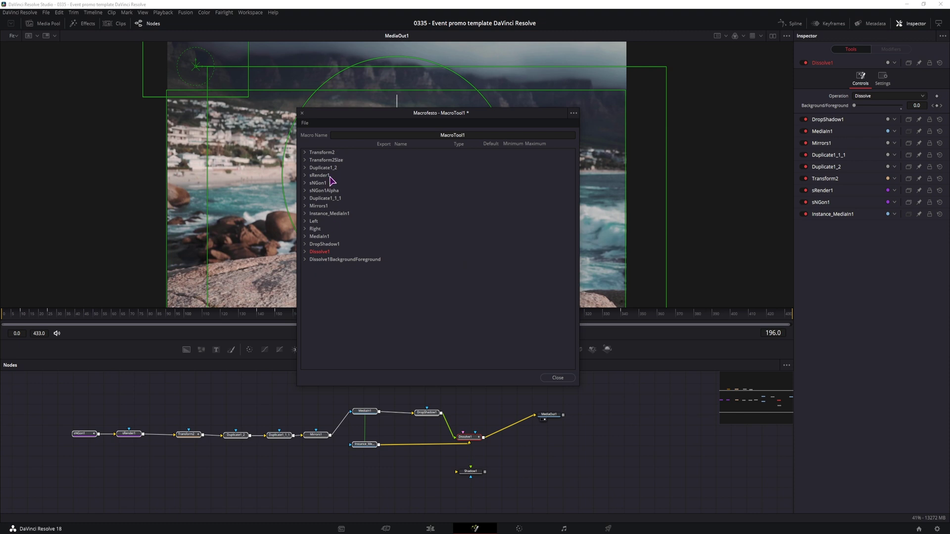
pyautogui.click(305, 123)
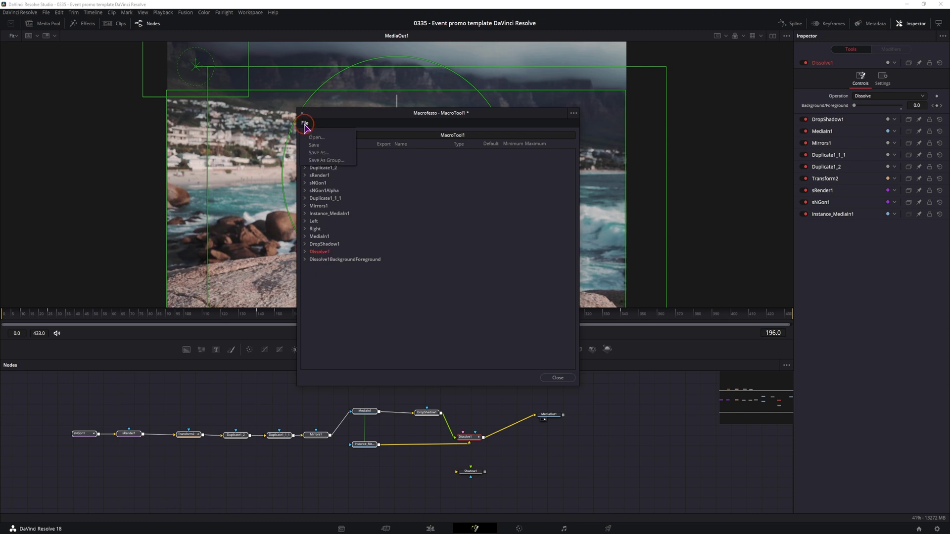
# Step: Save the macro in Support\Fusion\Templates\Edit\Effects as PuzzleEffectEditPage.setting
pyautogui.click(319, 152)
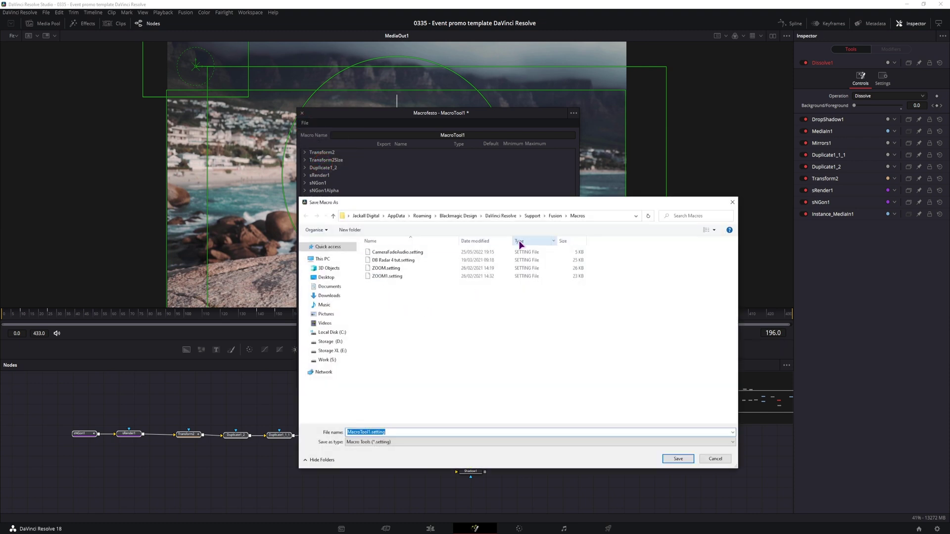
pyautogui.click(556, 216)
pyautogui.doubleClick(379, 389)
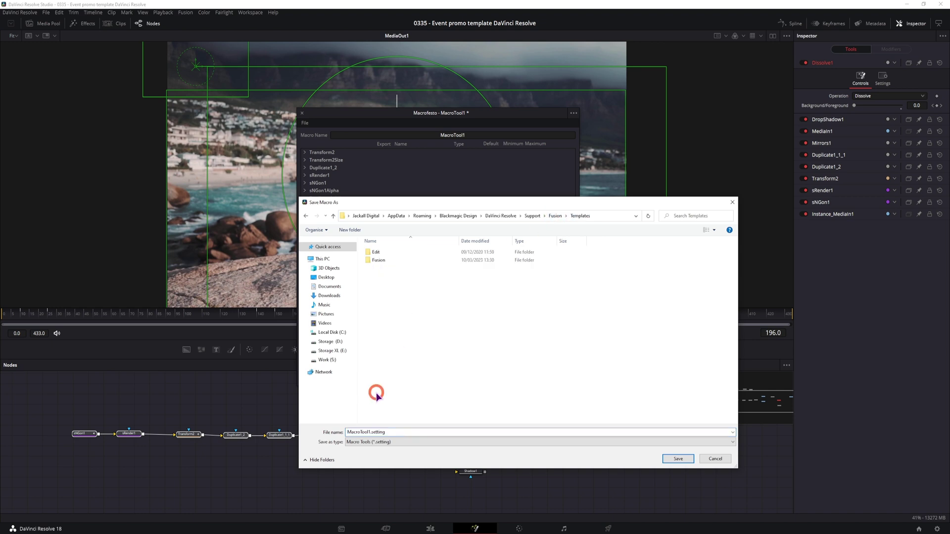
pyautogui.click(381, 259)
pyautogui.click(381, 254)
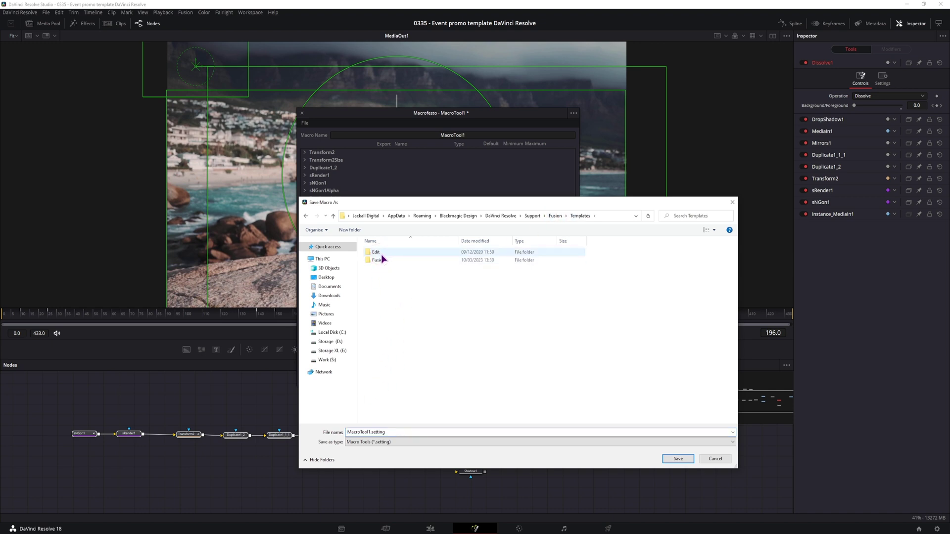
pyautogui.click(383, 261)
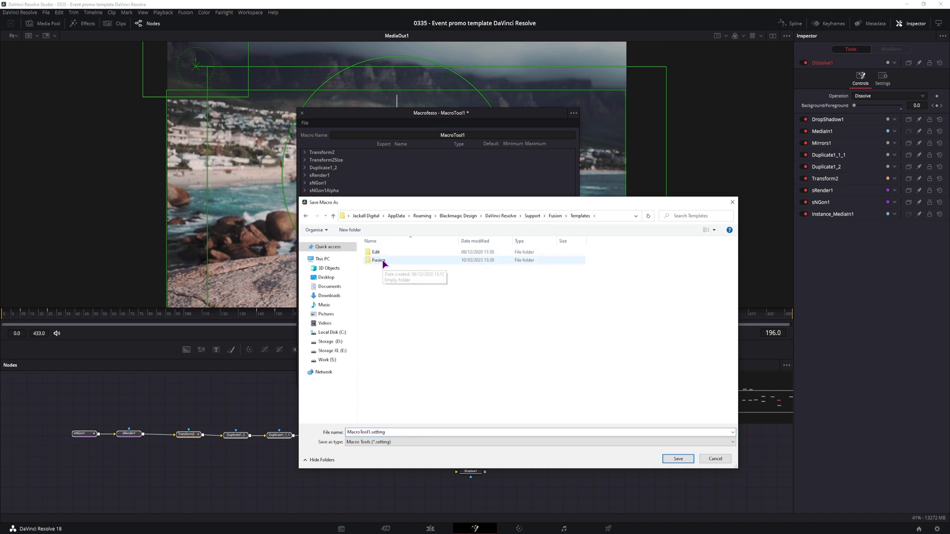
pyautogui.doubleClick(383, 261)
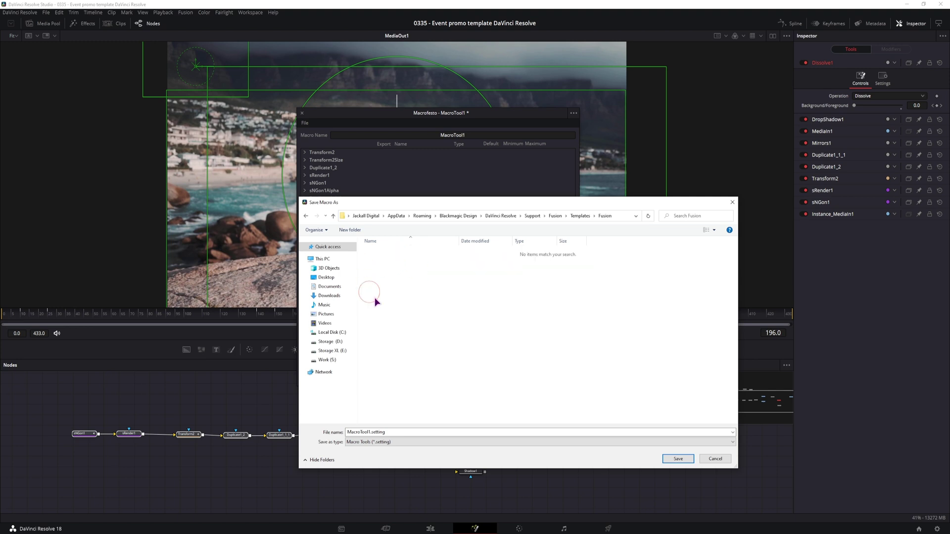
pyautogui.click(306, 216)
pyautogui.doubleClick(382, 252)
pyautogui.doubleClick(381, 252)
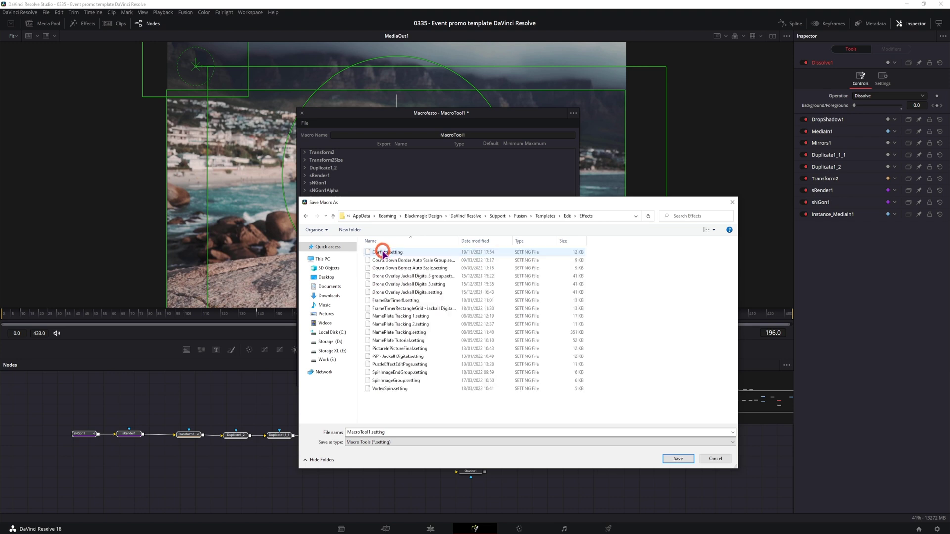
pyautogui.click(390, 364)
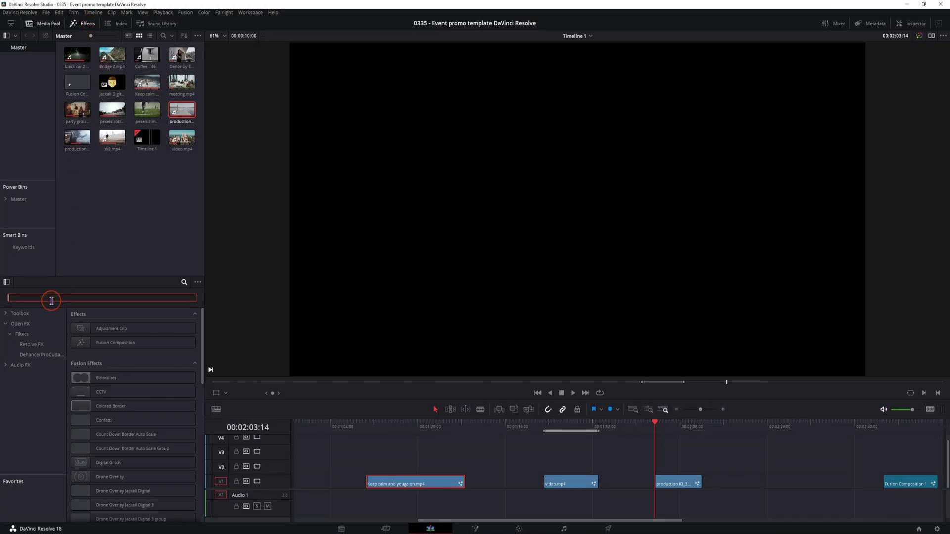
# Step: Filter the Effects library with 'puz' and play back from the selected production clip
pyautogui.write('puzz')
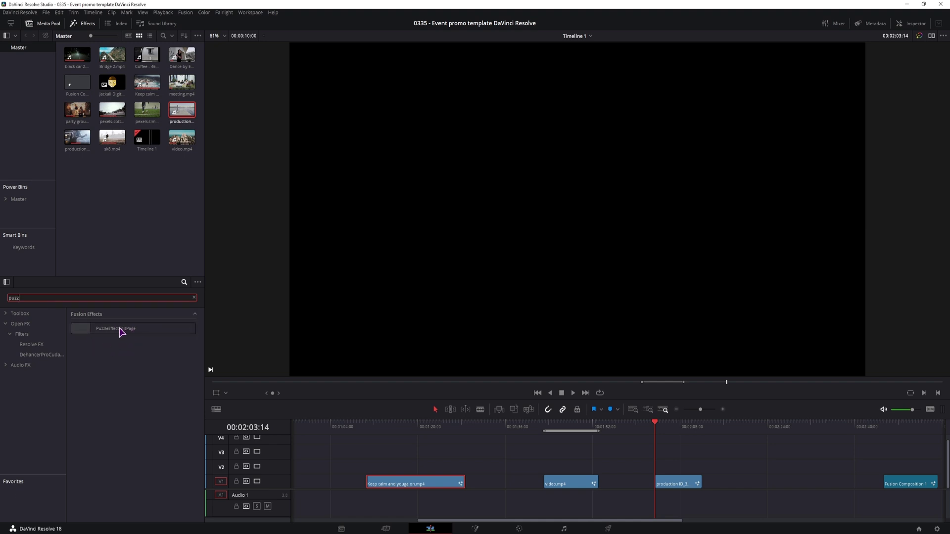
pyautogui.click(670, 486)
pyautogui.press('space')
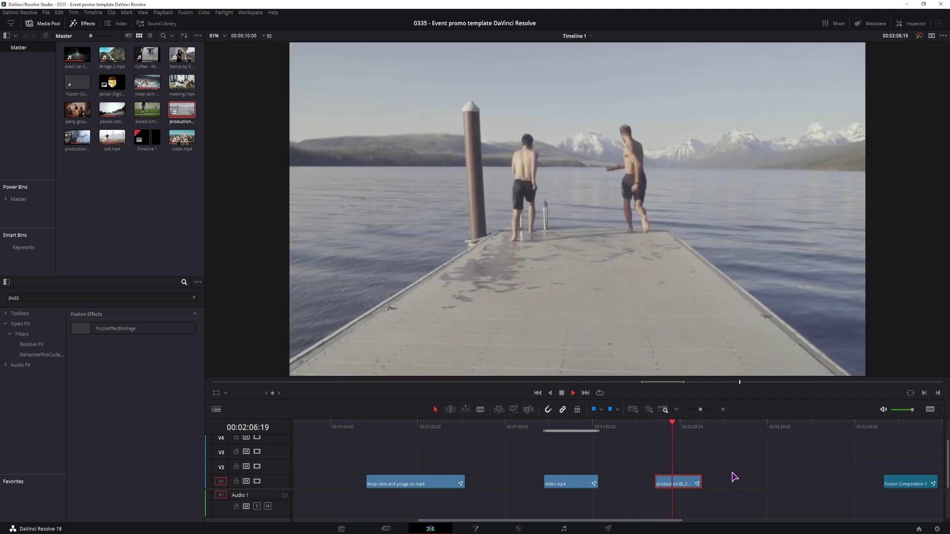
# Step: Park the playhead at 00:01:21:12 near the end of the yoga clip
pyautogui.click(658, 426)
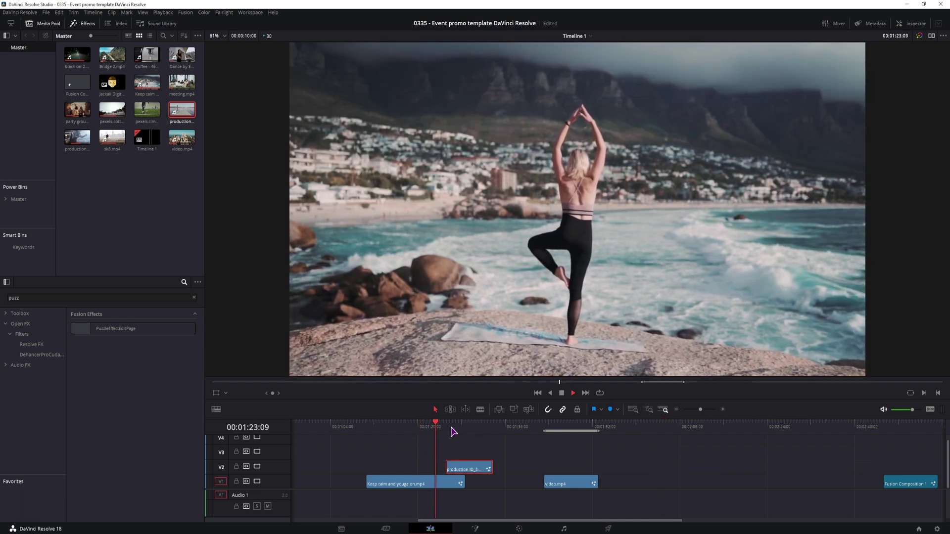
pyautogui.click(425, 427)
pyautogui.press('ctrl')
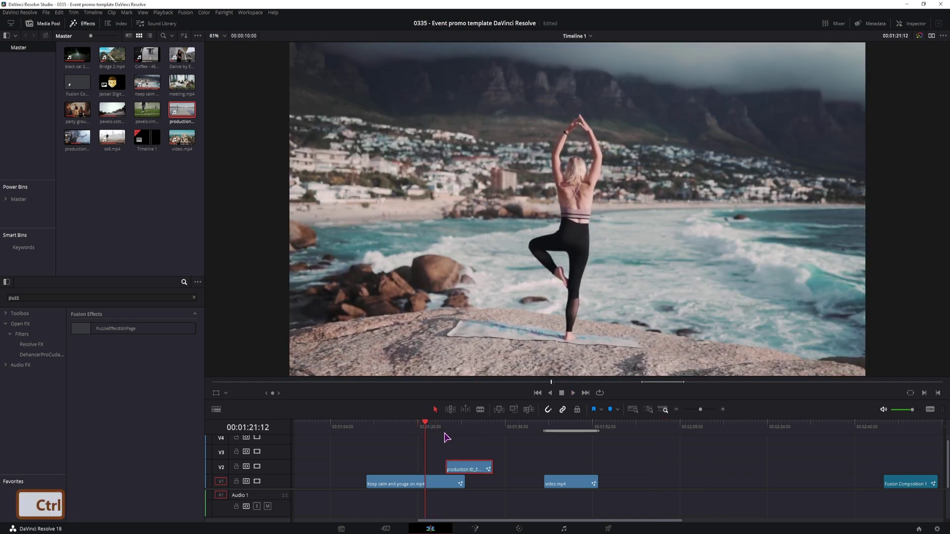
pyautogui.hotkey('ctrl', 'b')
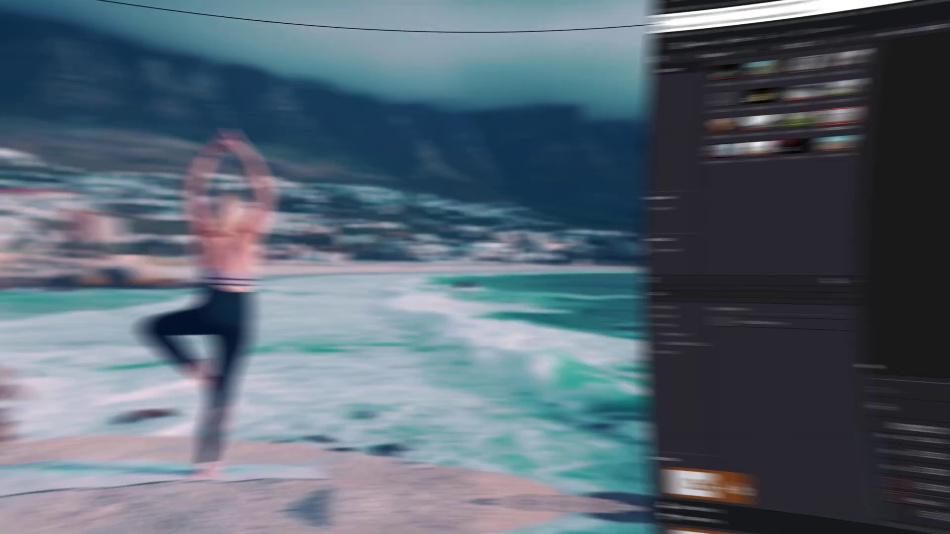